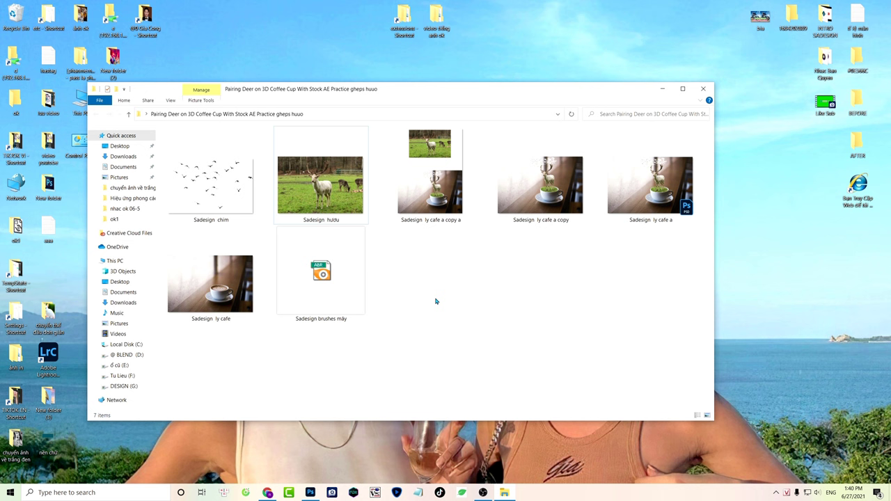
# Open the white deer photo and the coffee cup on table photo together in Photoshop.
pyautogui.click(320, 207)
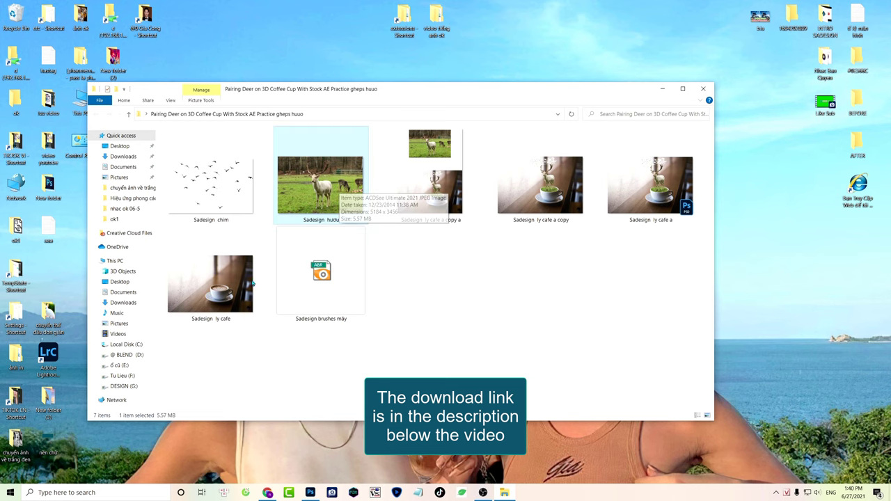
pyautogui.keyDown('ctrl'); pyautogui.click(229, 290); pyautogui.keyUp('ctrl')
pyautogui.moveTo(228, 289)
pyautogui.mouseDown()
pyautogui.moveTo(393, 256)
pyautogui.moveTo(386, 237)
pyautogui.mouseUp()
# Bring the deer document forward and select the standard Pen Tool in Path mode, reviewing its path options.
pyautogui.hotkey('alt', 'Tab')
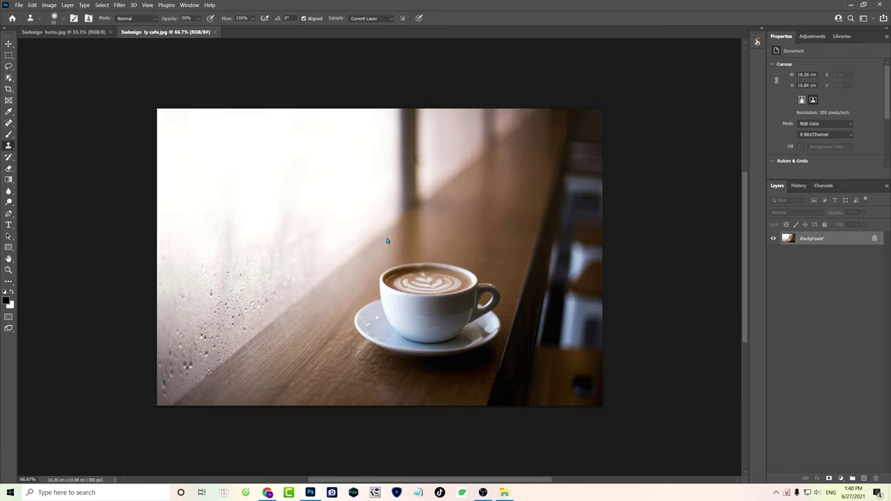
pyautogui.hotkey('ctrl', 'Tab')
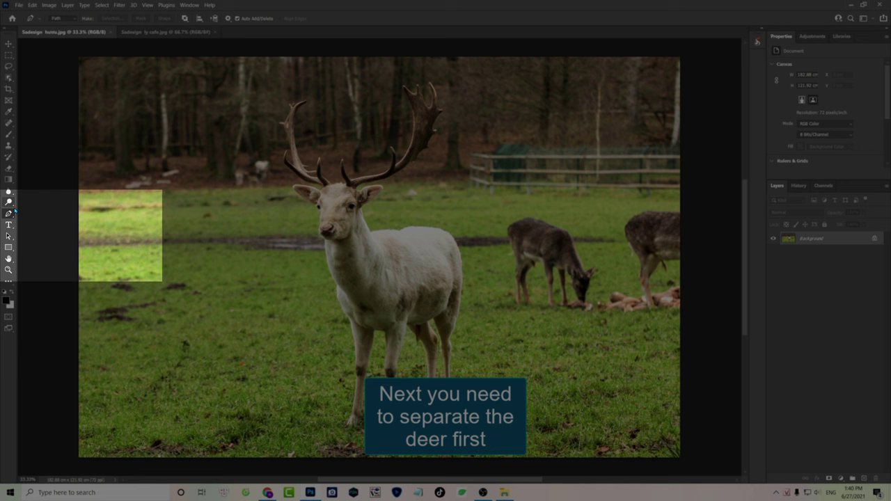
pyautogui.rightClick(8, 214)
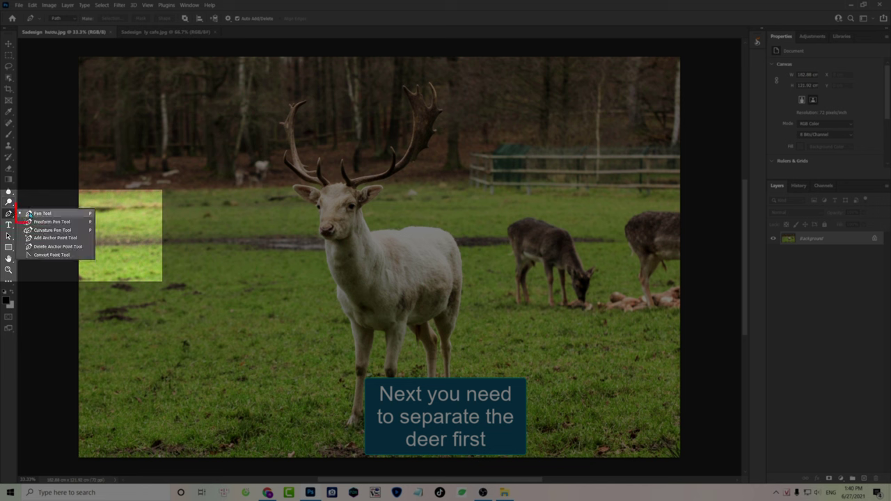
pyautogui.click(42, 214)
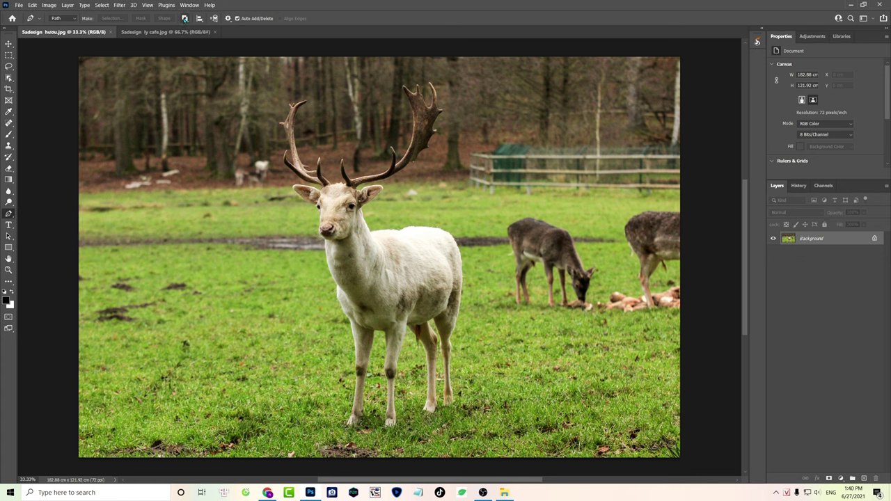
pyautogui.click(185, 18)
pyautogui.click(197, 54)
pyautogui.click(228, 18)
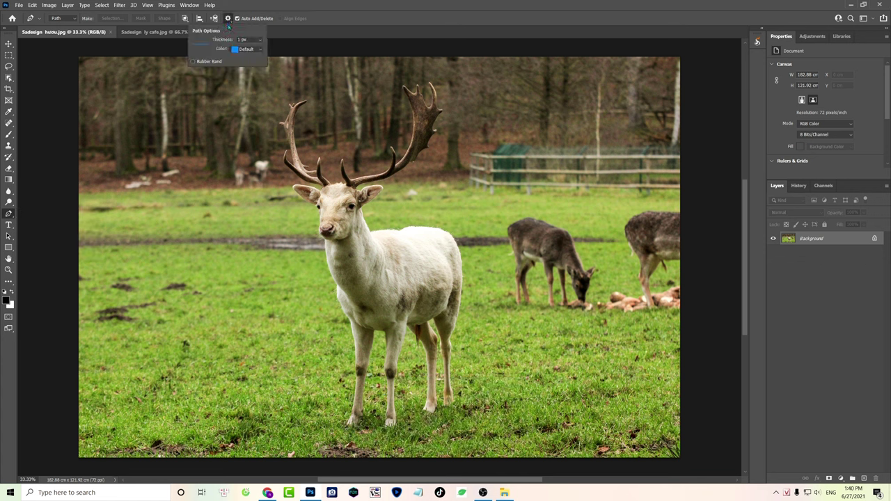
pyautogui.click(337, 39)
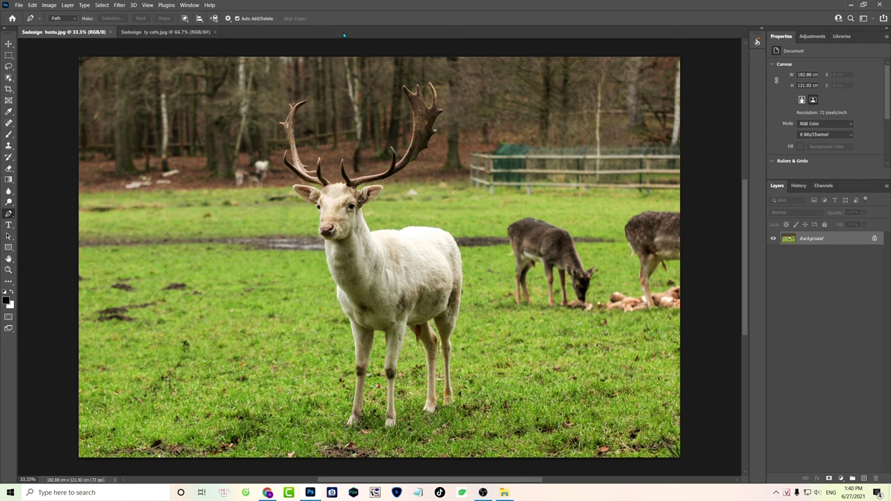
# In full-screen view, start the deer path across the grass, up the front leg and neck to the chin.
pyautogui.press('f')
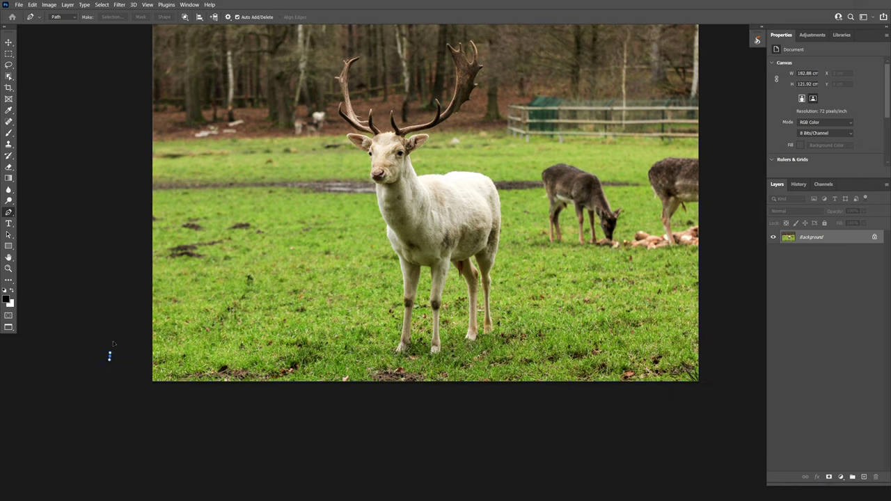
pyautogui.moveTo(114, 343); pyautogui.dragTo(383, 269)
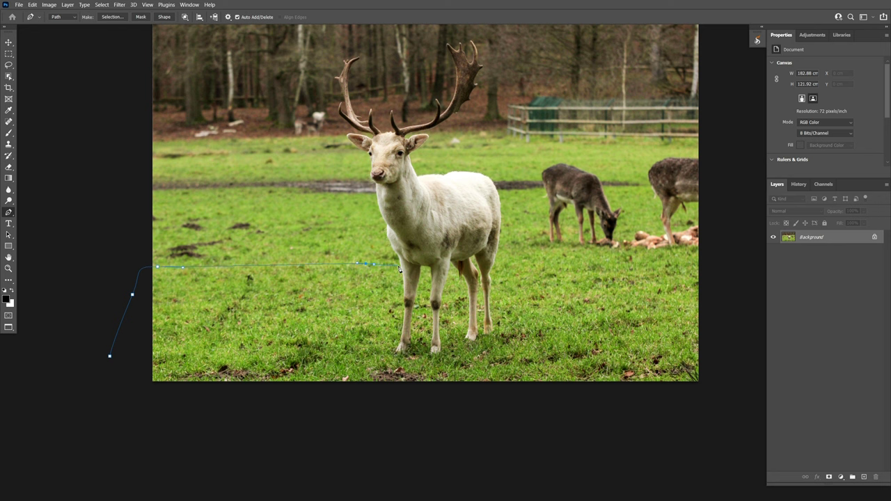
pyautogui.scroll(3, 399, 269)
pyautogui.scroll(2, 401, 278)
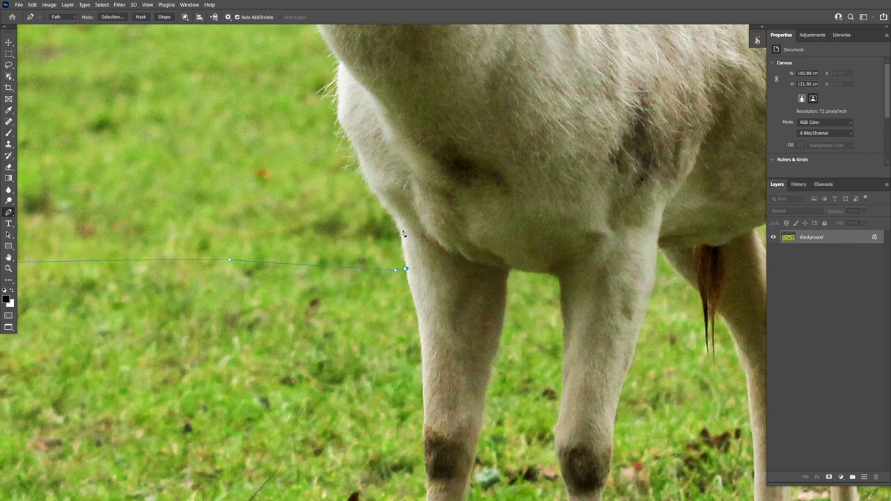
pyautogui.moveTo(403, 233); pyautogui.dragTo(350, 156)
pyautogui.scroll(5, 372, 178)
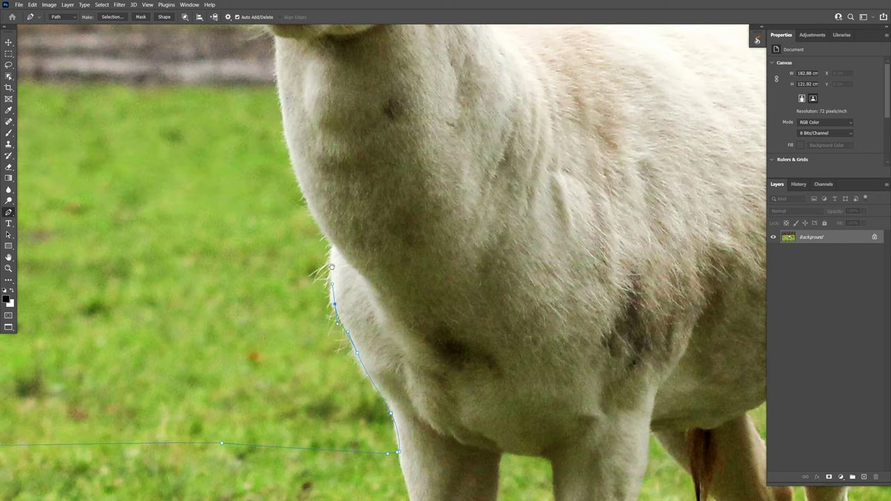
pyautogui.scroll(3, 296, 338)
pyautogui.moveTo(296, 337); pyautogui.dragTo(284, 218)
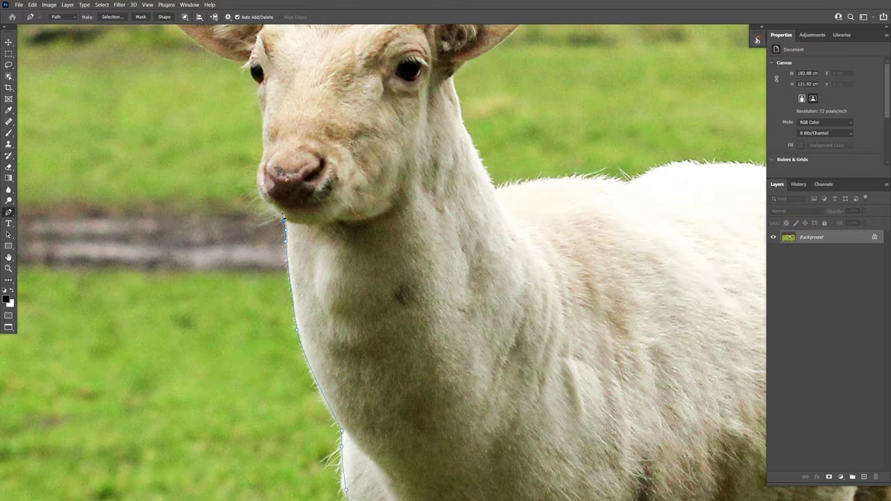
pyautogui.scroll(5, 284, 217)
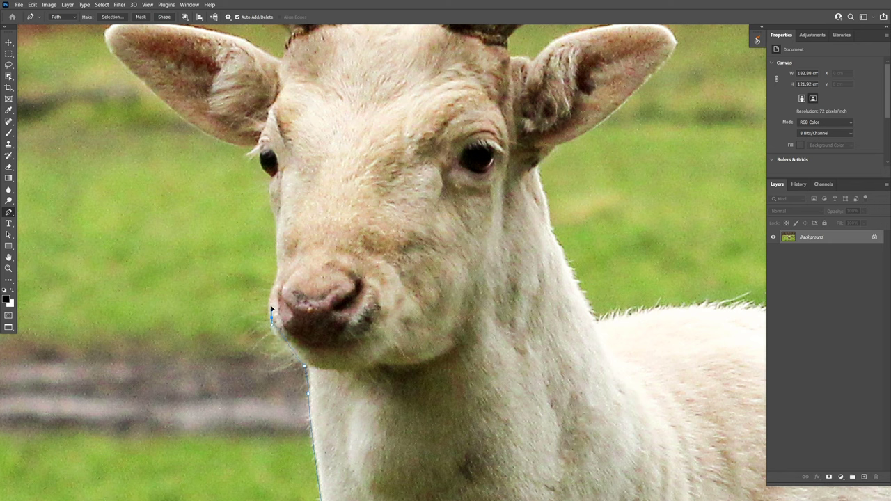
# Extend the path with anchors up the edge of the deer's face.
pyautogui.click(277, 262)
pyautogui.click(275, 235)
pyautogui.click(271, 199)
pyautogui.scroll(2, 265, 178)
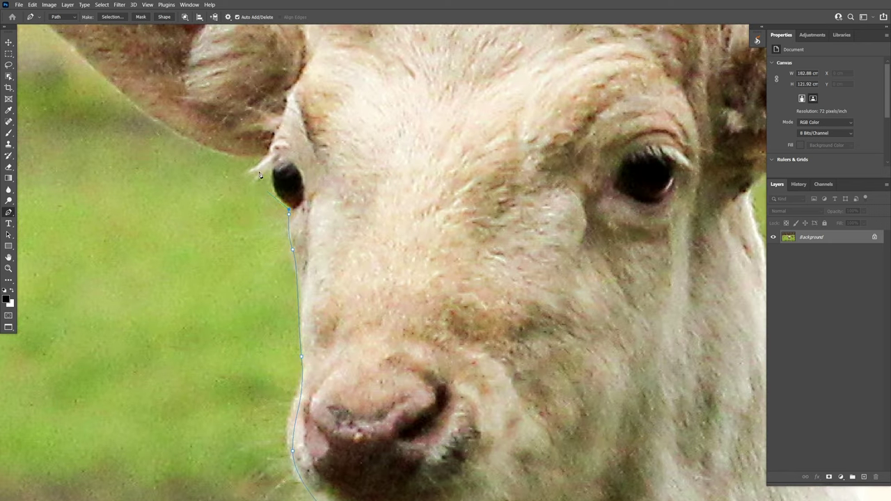
pyautogui.scroll(3, 275, 230)
pyautogui.hscroll(-2, 275, 230)
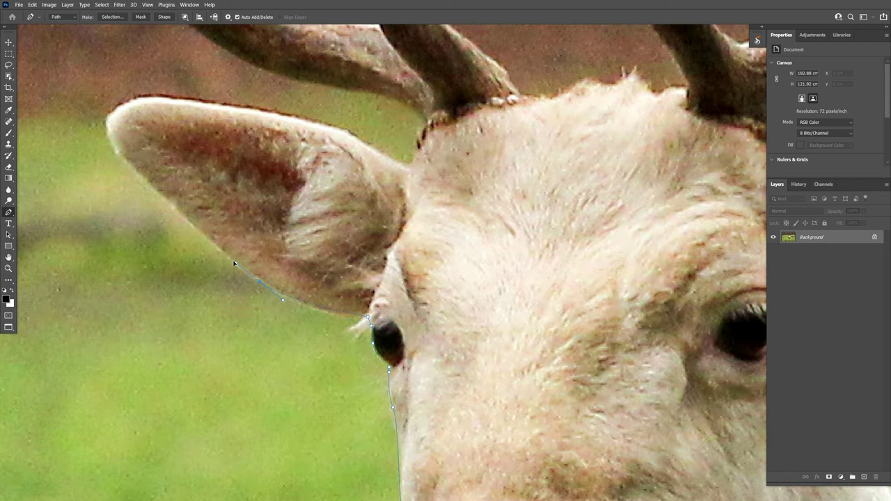
# Trace the path around the ear tip and along the ear's top edge to the antler base.
pyautogui.click(116, 111)
pyautogui.click(207, 103)
pyautogui.click(344, 135)
pyautogui.click(394, 163)
pyautogui.click(408, 169)
pyautogui.click(425, 126)
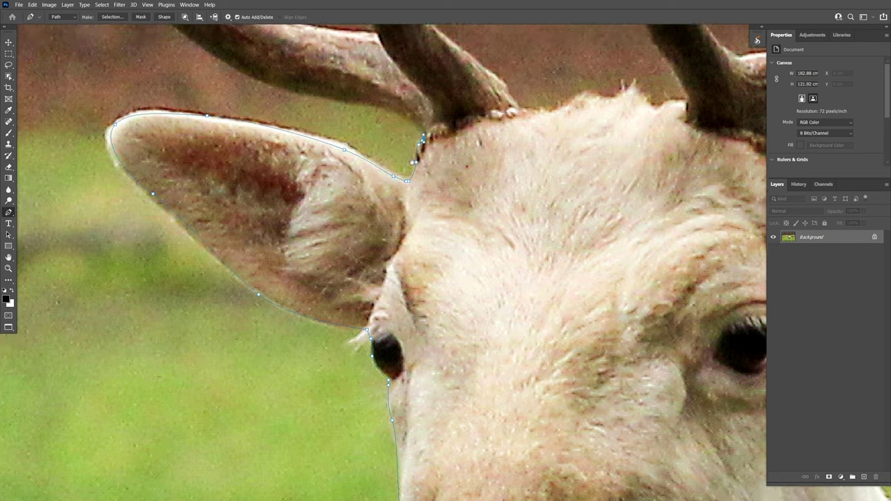
pyautogui.scroll(4, 384, 321)
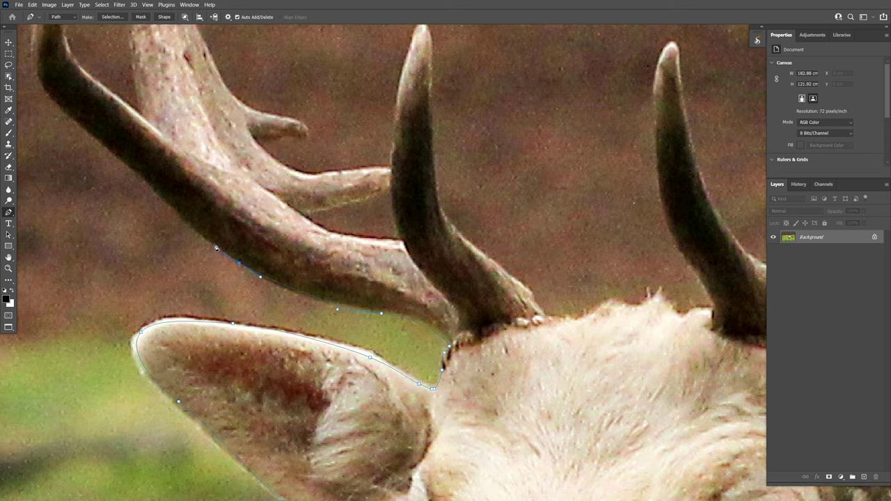
# Trace the first antler tine's underside and left edge up to its tip.
pyautogui.scroll(3, 216, 247)
pyautogui.hscroll(-3, 216, 247)
pyautogui.click(296, 311)
pyautogui.click(210, 236)
pyautogui.click(192, 217)
pyautogui.scroll(3, 263, 337)
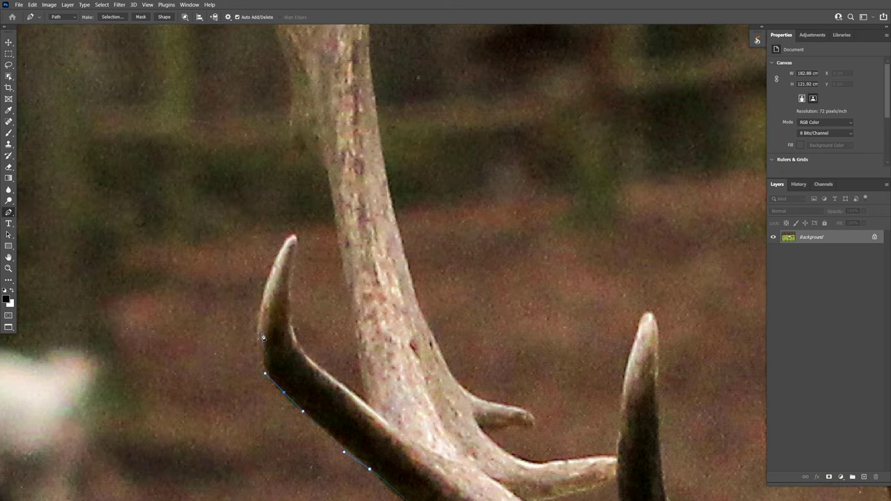
pyautogui.click(260, 333)
pyautogui.click(260, 311)
pyautogui.click(291, 240)
# Add anchors under the upper antler tine and along its top edge.
pyautogui.scroll(2, 337, 320)
pyautogui.hscroll(-1, 338, 320)
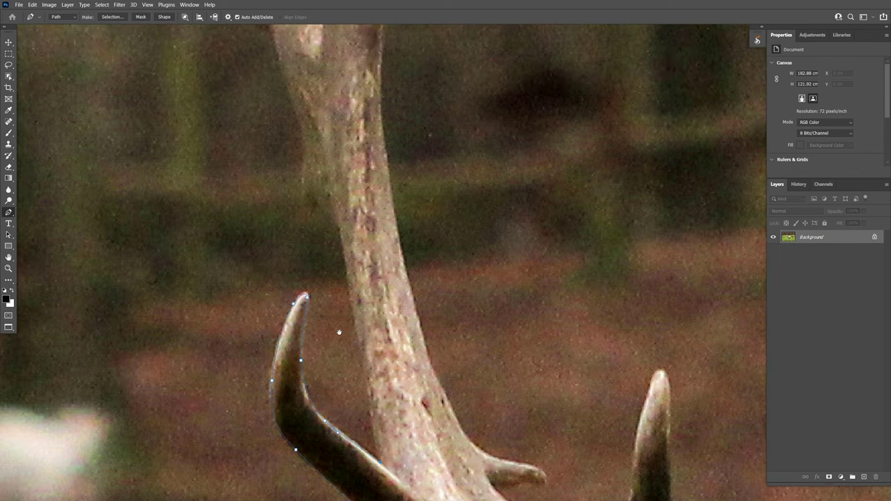
pyautogui.scroll(2, 326, 348)
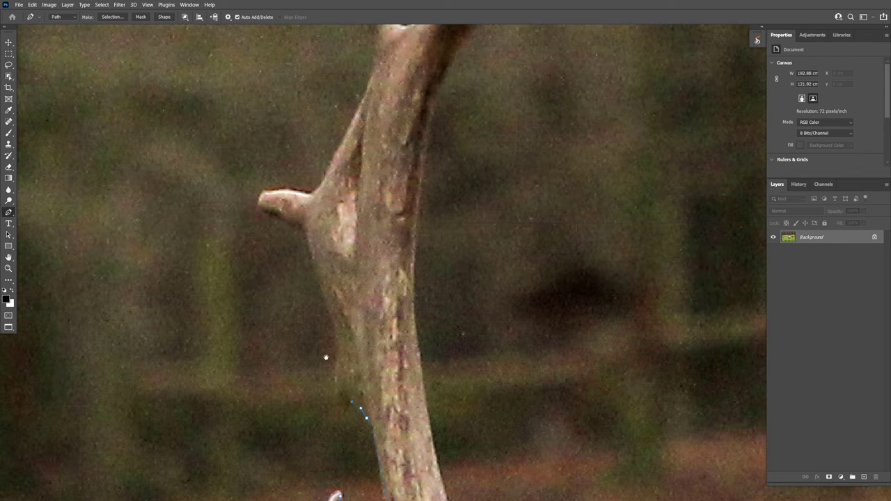
pyautogui.scroll(5, 330, 387)
pyautogui.hscroll(-1, 330, 387)
pyautogui.click(291, 345)
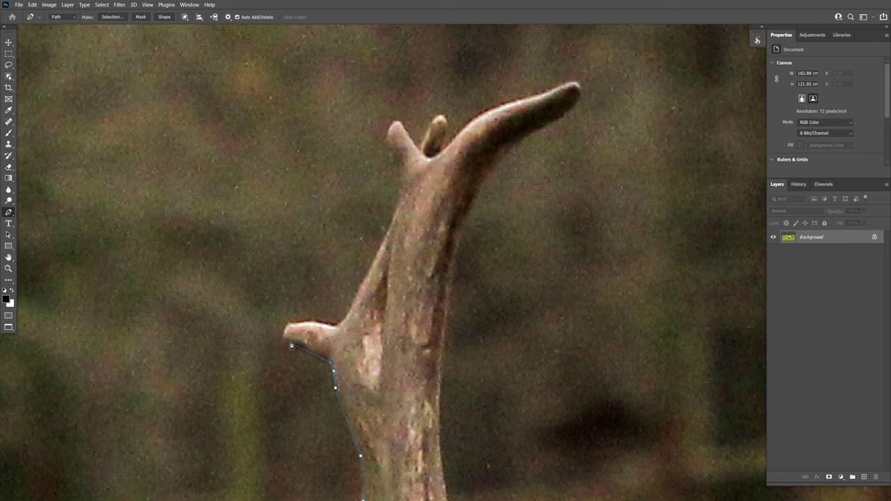
pyautogui.click(340, 328)
# Curve the path along the antler's upper edge out to its tip.
pyautogui.scroll(4, 342, 334)
pyautogui.hscroll(1, 342, 334)
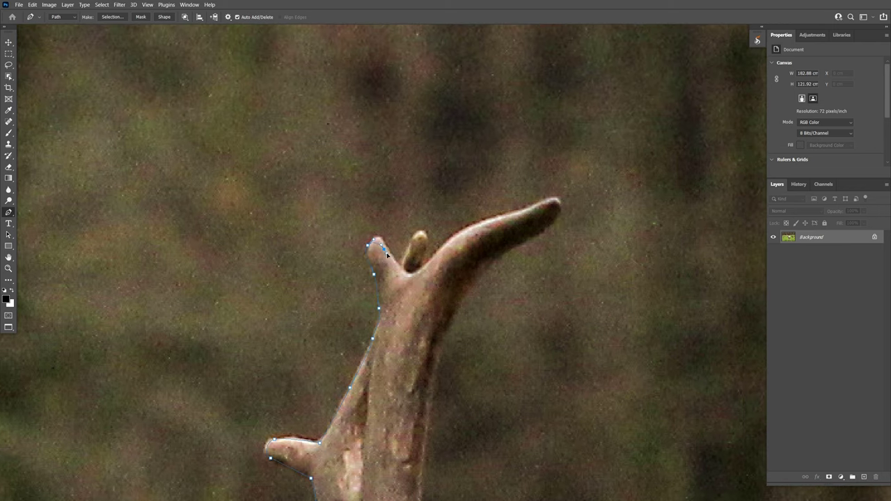
pyautogui.scroll(3, 409, 237)
pyautogui.hscroll(1, 409, 237)
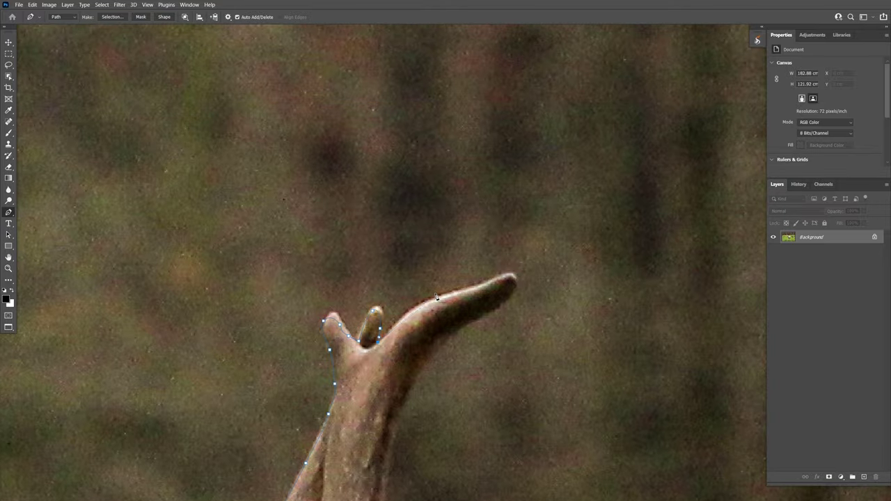
pyautogui.moveTo(436, 296); pyautogui.dragTo(505, 277)
# Add anchors down the antler edge toward the next tine.
pyautogui.scroll(-5, 501, 299)
pyautogui.scroll(-1, 404, 208)
pyautogui.scroll(-5, 384, 435)
pyautogui.hscroll(2, 384, 435)
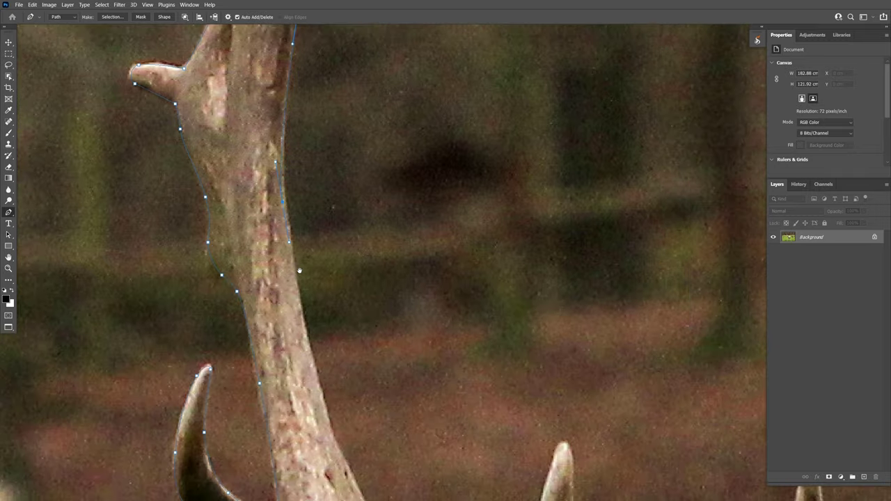
pyautogui.scroll(-3, 340, 358)
pyautogui.scroll(2, 313, 356)
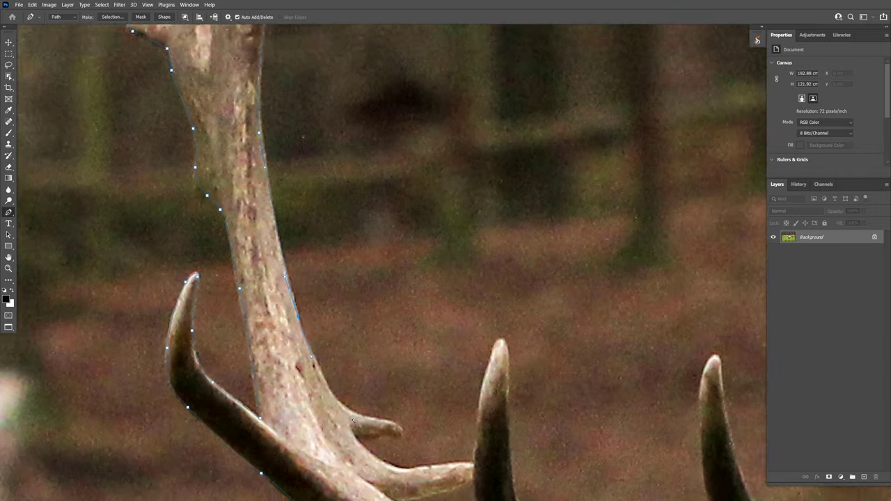
pyautogui.click(339, 405)
pyautogui.click(407, 434)
# Outline the lower tine's edge and both sides of the tall tine.
pyautogui.scroll(-3, 308, 363)
pyautogui.hscroll(2, 308, 363)
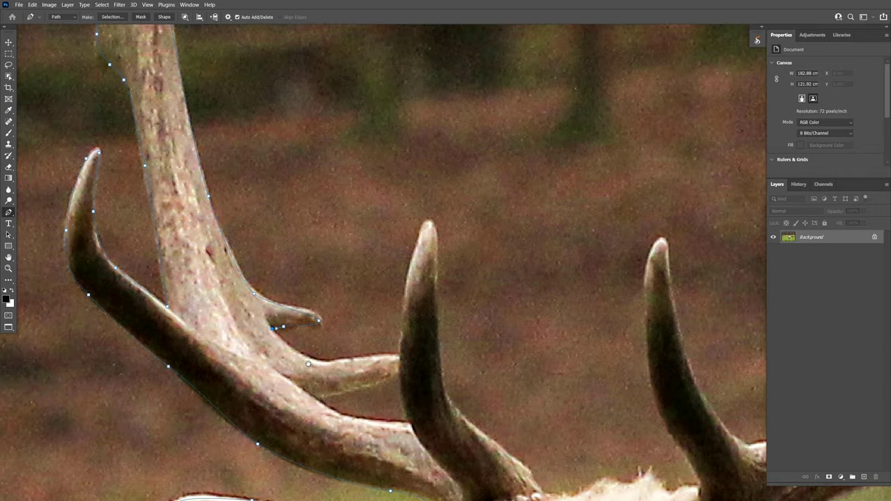
pyautogui.click(377, 358)
pyautogui.click(399, 356)
pyautogui.click(407, 273)
pyautogui.click(437, 369)
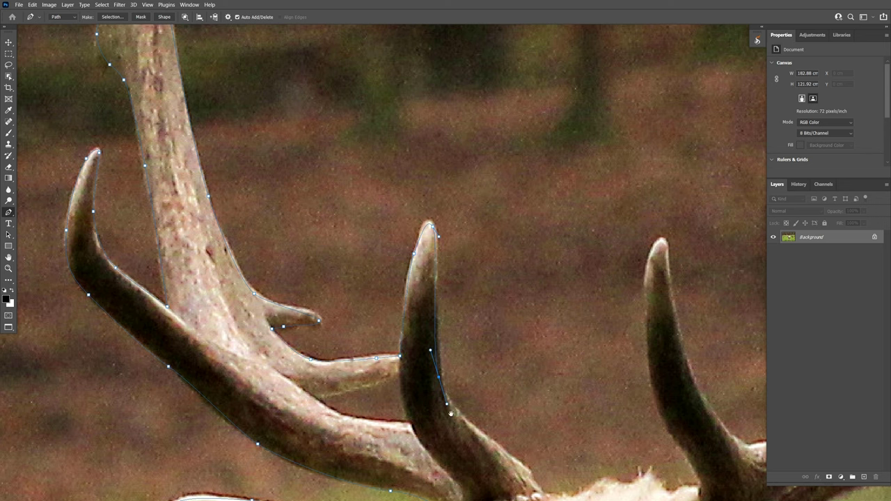
# Place anchors and a curve along the top of the deer's head.
pyautogui.scroll(-4, 441, 388)
pyautogui.hscroll(4, 441, 388)
pyautogui.click(330, 307)
pyautogui.click(376, 351)
pyautogui.click(415, 343)
pyautogui.click(442, 336)
pyautogui.click(456, 342)
pyautogui.moveTo(471, 333); pyautogui.dragTo(480, 331)
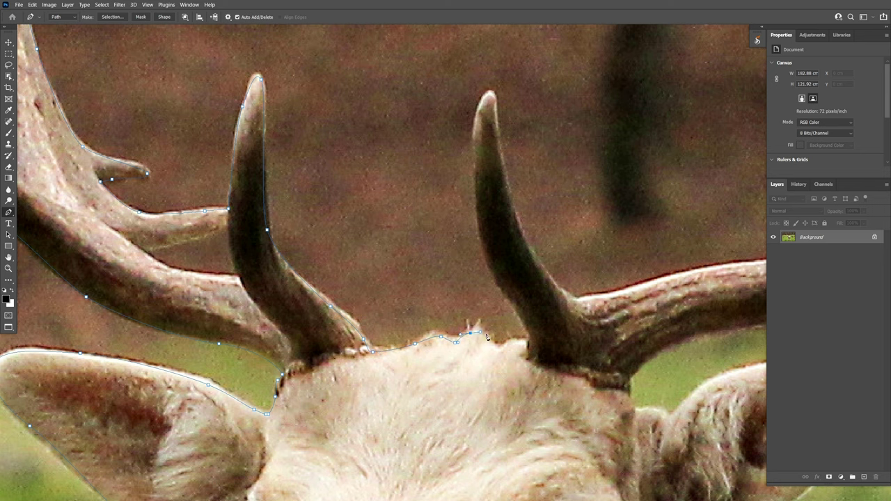
# Outline the right tine's edge with a curved anchor up to its tip.
pyautogui.scroll(5, 508, 334)
pyautogui.hscroll(1, 508, 334)
pyautogui.moveTo(474, 372); pyautogui.dragTo(460, 355)
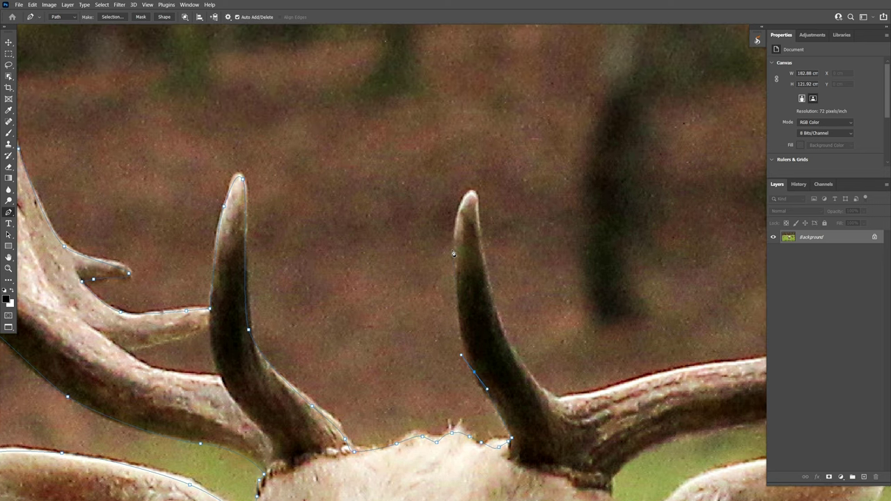
pyautogui.click(478, 206)
# Curve the outline along the antler beam's top edge.
pyautogui.scroll(-2, 432, 244)
pyautogui.hscroll(5, 432, 244)
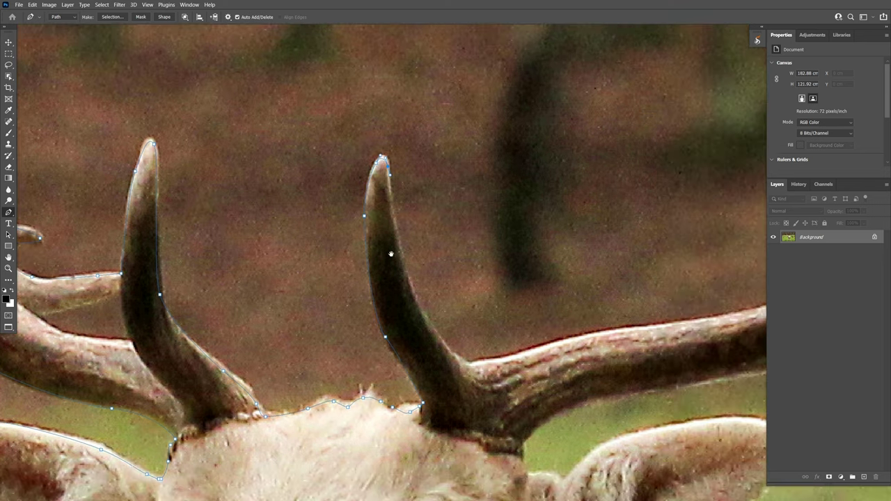
pyautogui.hscroll(9, 423, 350)
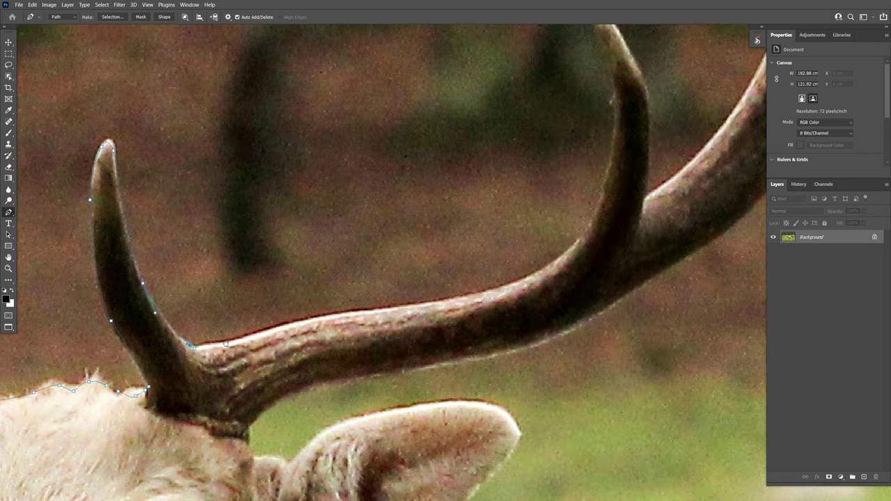
pyautogui.moveTo(280, 329); pyautogui.dragTo(304, 323)
pyautogui.moveTo(440, 302); pyautogui.dragTo(457, 299)
pyautogui.scroll(4, 516, 285)
pyautogui.hscroll(4, 516, 286)
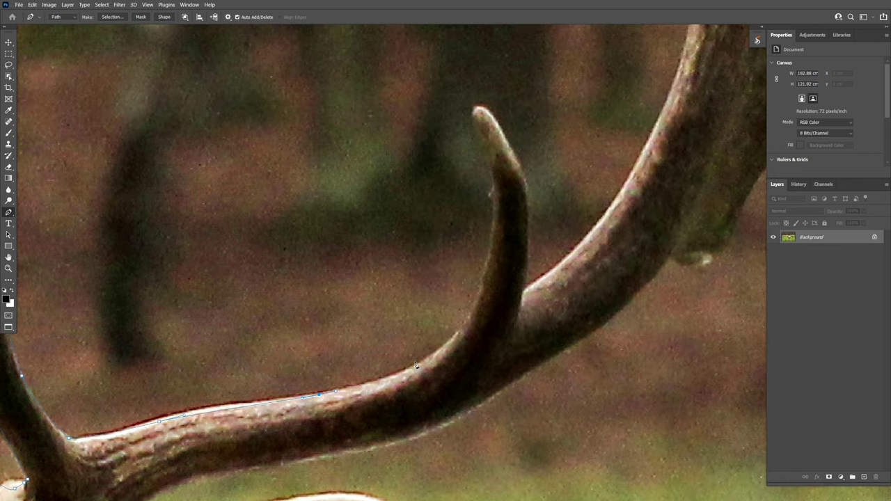
pyautogui.moveTo(431, 353); pyautogui.dragTo(457, 335)
# Curve the outline up the next tine, around its tip and down its right edge.
pyautogui.moveTo(492, 252); pyautogui.dragTo(497, 204)
pyautogui.moveTo(486, 157)
pyautogui.mouseDown()
pyautogui.moveTo(478, 141)
pyautogui.moveTo(441, 321)
pyautogui.moveTo(487, 357)
pyautogui.mouseUp()
pyautogui.click(444, 313)
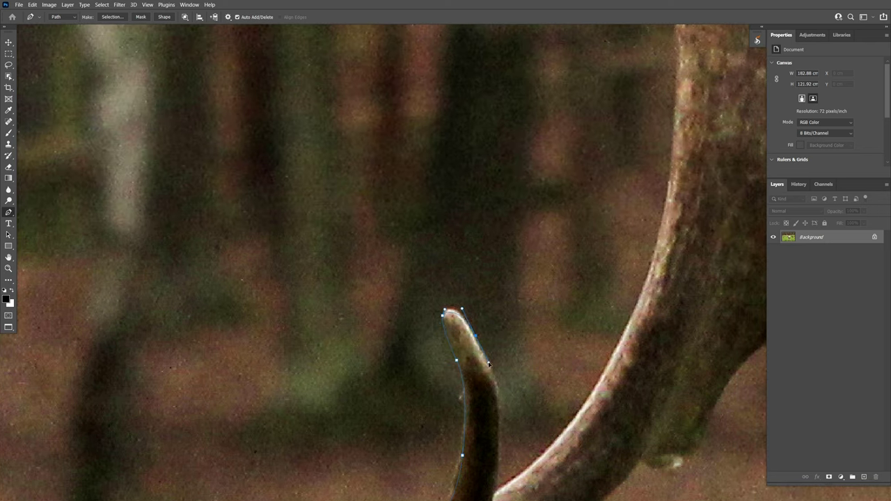
pyautogui.scroll(-8, 452, 314)
pyautogui.hscroll(3, 452, 314)
pyautogui.moveTo(428, 203); pyautogui.dragTo(426, 226)
pyautogui.click(425, 251)
pyautogui.click(423, 287)
# Extend the outline further along the beam's upper edge.
pyautogui.scroll(3, 418, 300)
pyautogui.hscroll(2, 403, 314)
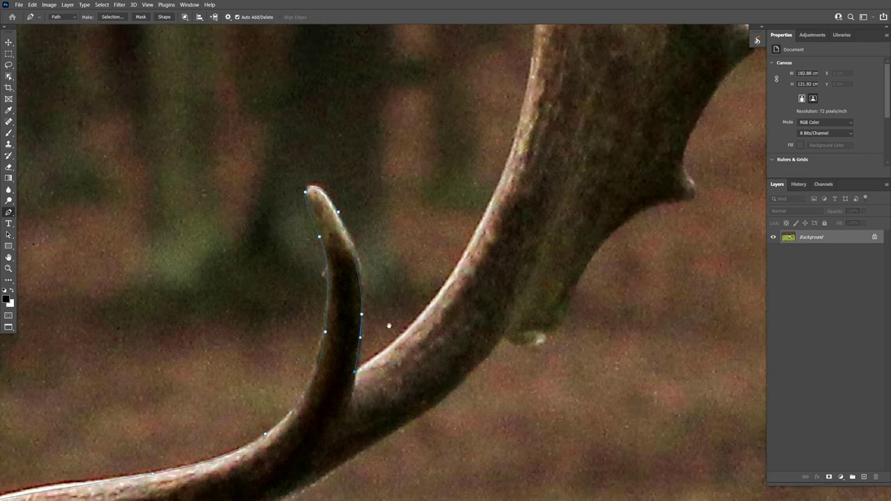
pyautogui.click(442, 293)
pyautogui.click(474, 241)
pyautogui.scroll(4, 473, 244)
pyautogui.hscroll(2, 474, 243)
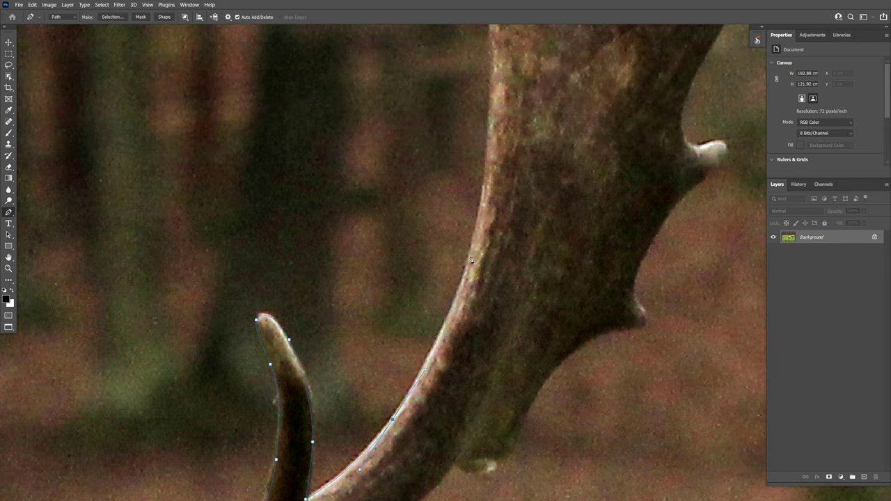
pyautogui.click(471, 264)
pyautogui.click(484, 192)
# Carry the outline along the beam edge to the antler tip.
pyautogui.scroll(-2, 485, 192)
pyautogui.scroll(3, 466, 209)
pyautogui.hscroll(1, 459, 202)
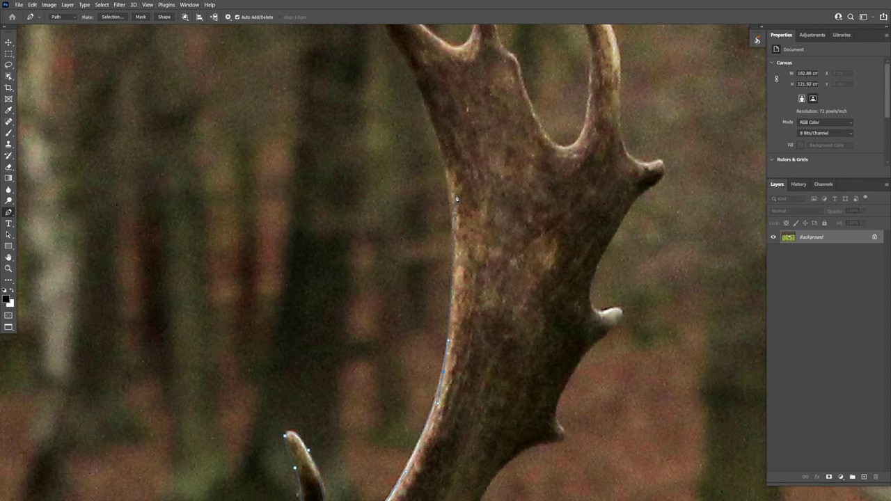
pyautogui.scroll(5, 452, 236)
pyautogui.click(434, 289)
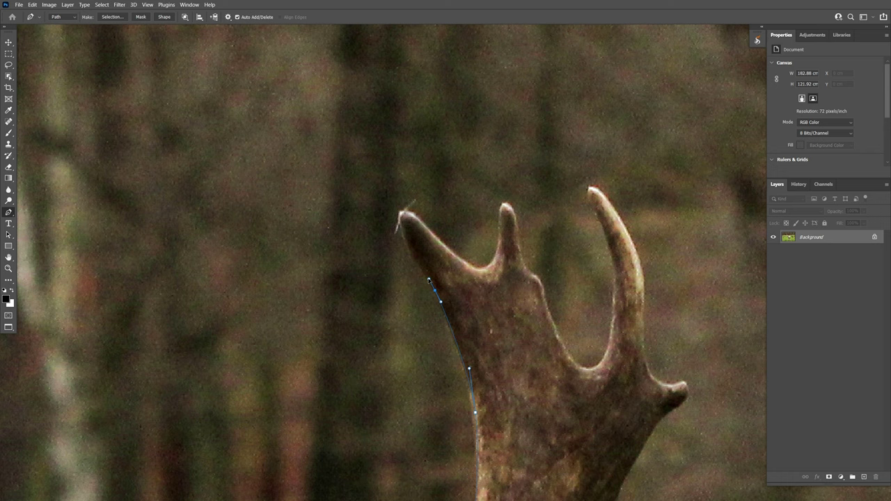
pyautogui.click(400, 203)
# Trace the tine's upper edge from the tip and curve into the notch between tines.
pyautogui.click(424, 229)
pyautogui.click(436, 238)
pyautogui.click(457, 263)
pyautogui.click(470, 267)
pyautogui.click(485, 269)
pyautogui.moveTo(569, 356); pyautogui.dragTo(359, 320)
# Anchor along the inner notch and at the tall tine's tip, then follow the outer edge down.
pyautogui.scroll(1, 366, 331)
pyautogui.click(361, 332)
pyautogui.click(391, 326)
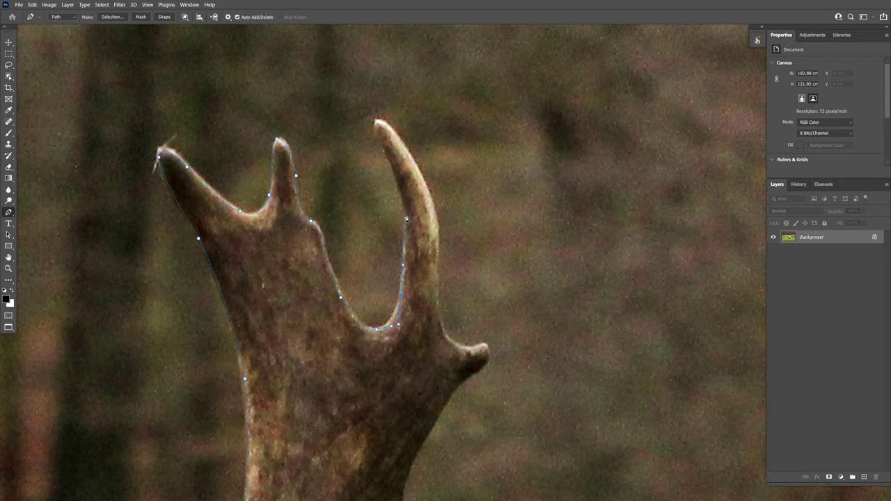
pyautogui.click(394, 123)
pyautogui.click(431, 187)
pyautogui.moveTo(452, 350); pyautogui.dragTo(362, 249)
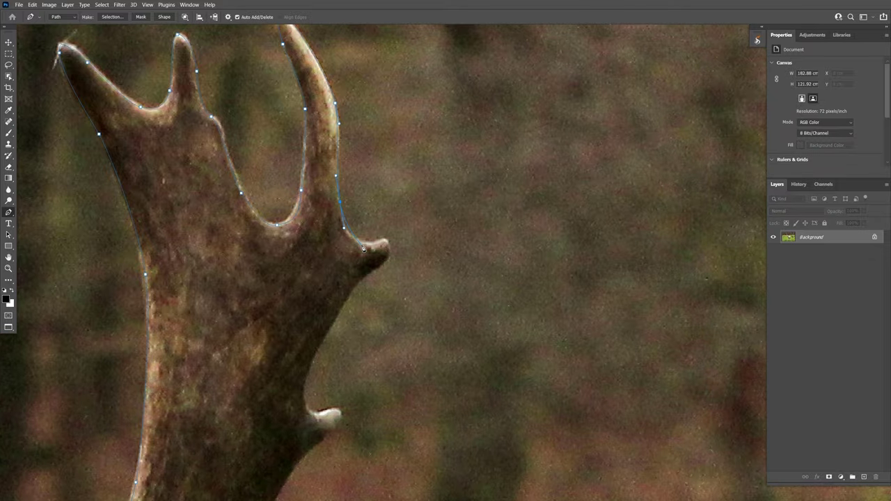
# Add anchors along the lower outer antler edge and around the small side tine.
pyautogui.click(357, 283)
pyautogui.click(328, 329)
pyautogui.click(317, 354)
pyautogui.scroll(-3, 301, 282)
pyautogui.moveTo(312, 314); pyautogui.dragTo(326, 312)
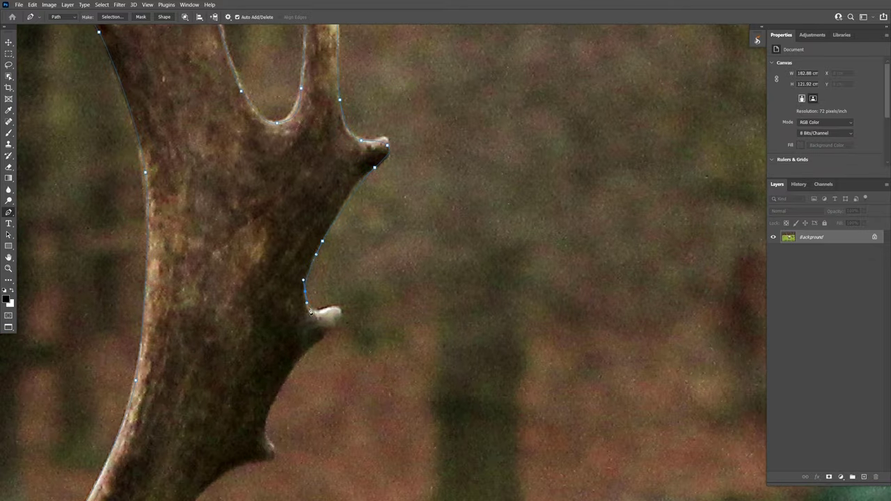
pyautogui.click(341, 319)
pyautogui.scroll(-4, 327, 279)
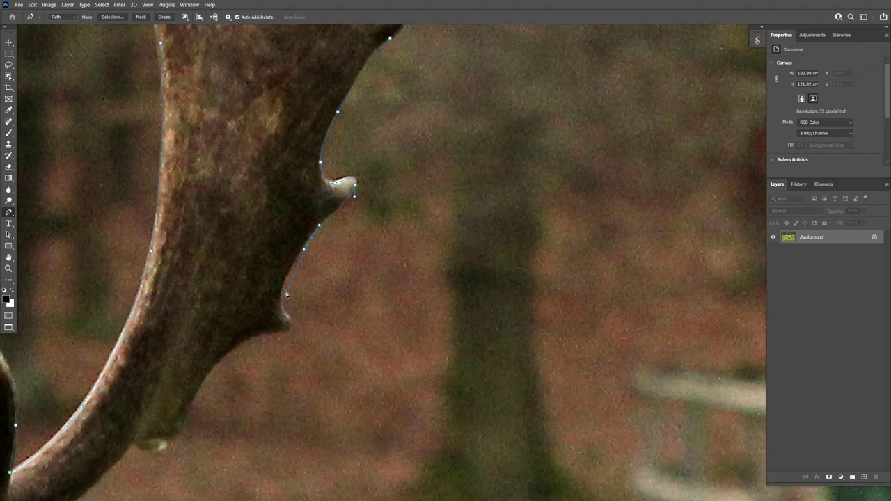
# Trace down the antler's lower edge with straight and curved anchors.
pyautogui.click(297, 251)
pyautogui.click(281, 309)
pyautogui.click(287, 325)
pyautogui.moveTo(278, 335); pyautogui.dragTo(390, 251)
pyautogui.click(336, 265)
pyautogui.click(313, 288)
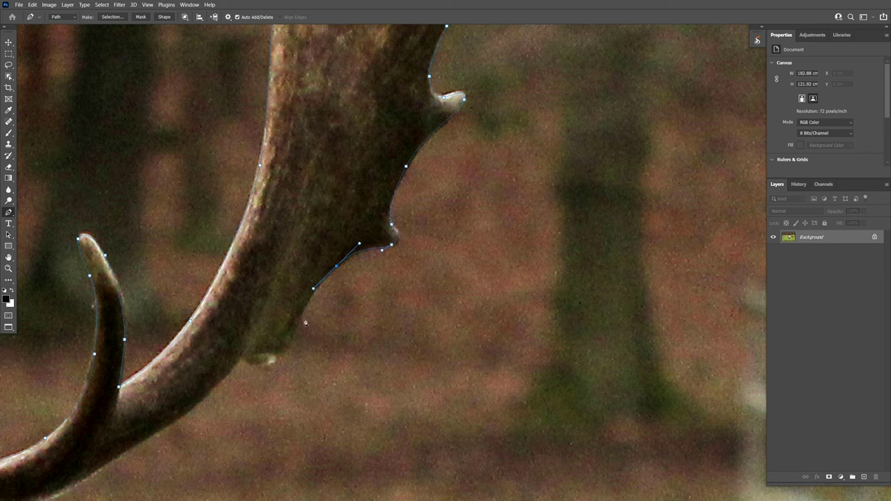
pyautogui.click(297, 330)
pyautogui.click(279, 346)
# Curve around the lower tine and follow the beam's lower edge back down to the head.
pyautogui.click(246, 355)
pyautogui.moveTo(246, 355); pyautogui.dragTo(343, 209)
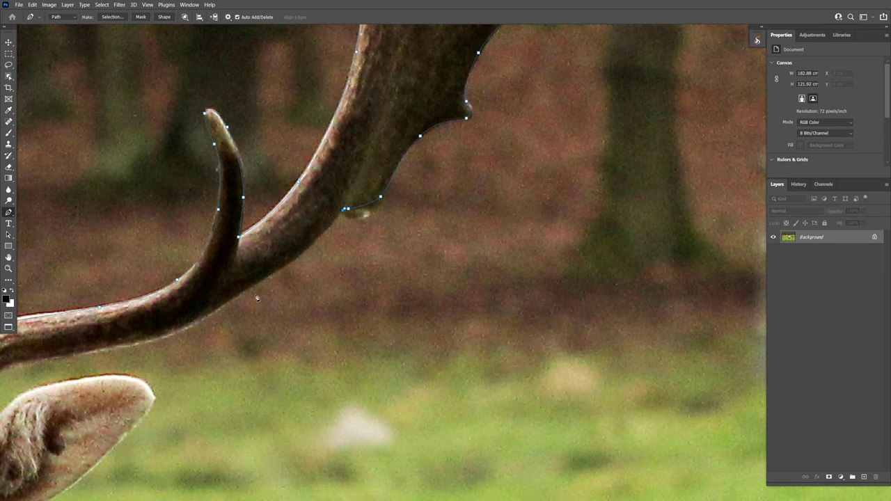
pyautogui.click(270, 273)
pyautogui.click(247, 289)
pyautogui.click(225, 307)
pyautogui.moveTo(225, 307); pyautogui.dragTo(569, 298)
pyautogui.click(526, 325)
pyautogui.click(480, 335)
pyautogui.click(436, 344)
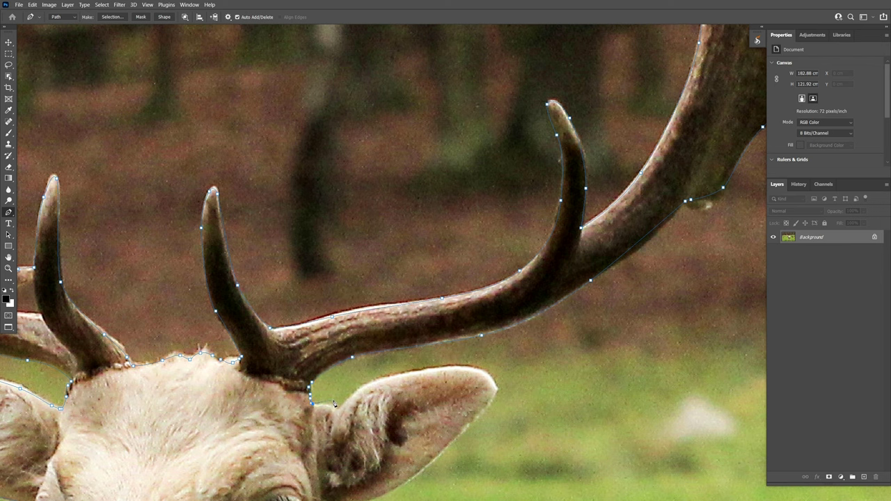
# Trace the deer's outline over the ear's top edge, around the tip and along its underside.
pyautogui.moveTo(335, 410); pyautogui.dragTo(288, 329)
pyautogui.click(323, 296)
pyautogui.click(350, 292)
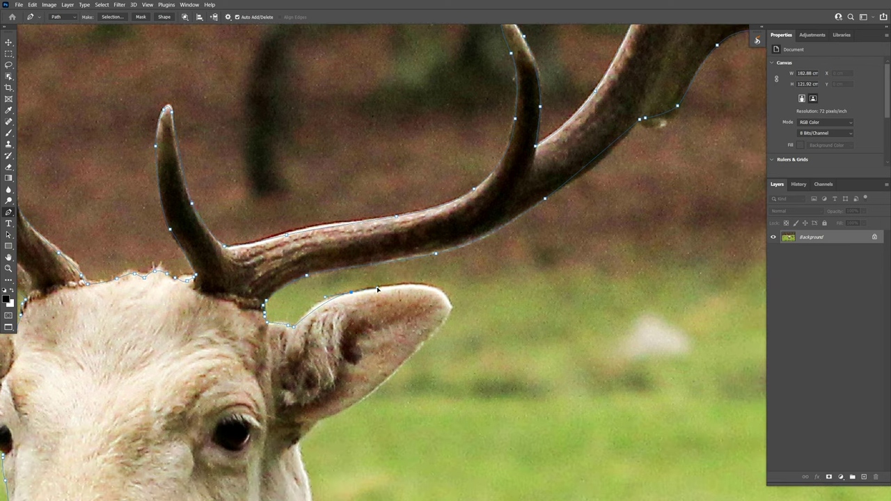
pyautogui.click(378, 288)
pyautogui.click(434, 290)
pyautogui.click(445, 293)
pyautogui.click(449, 307)
pyautogui.click(439, 320)
pyautogui.moveTo(368, 399); pyautogui.dragTo(435, 259)
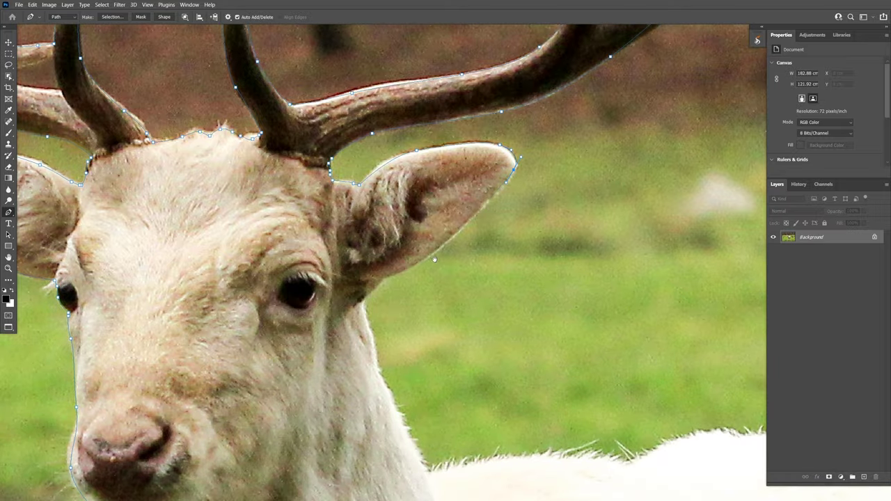
# Continue the Pen path down the deer's neck edge toward the back.
pyautogui.moveTo(363, 305); pyautogui.dragTo(336, 138)
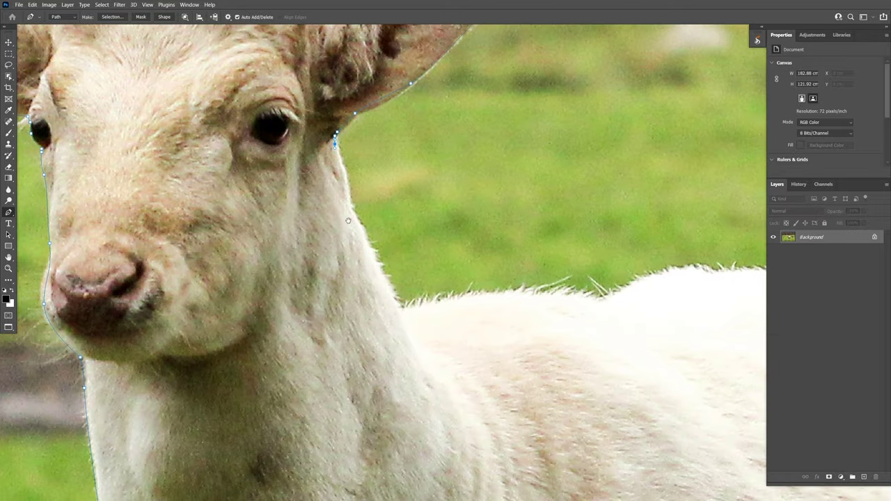
pyautogui.click(356, 218)
pyautogui.click(372, 246)
pyautogui.click(381, 271)
pyautogui.click(388, 286)
pyautogui.click(399, 307)
pyautogui.moveTo(413, 303); pyautogui.dragTo(265, 273)
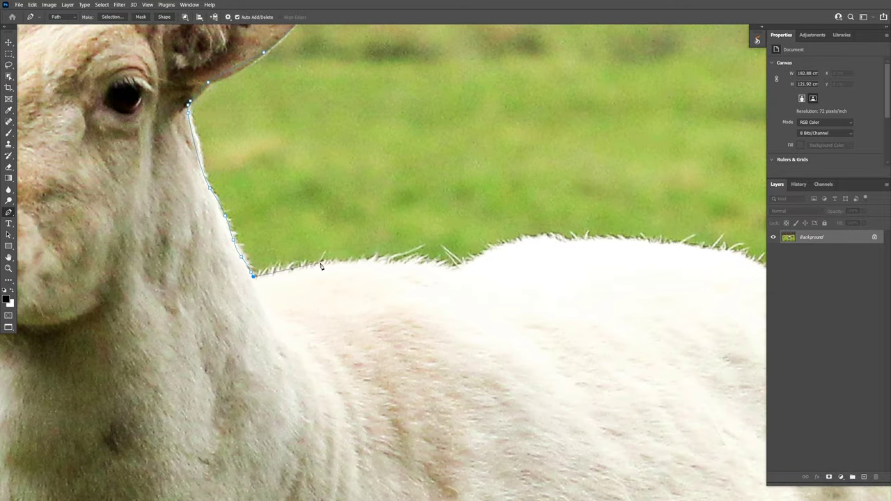
# Extend the outline along the deer's back and down the rump.
pyautogui.click(322, 263)
pyautogui.click(423, 259)
pyautogui.moveTo(424, 258); pyautogui.dragTo(164, 239)
pyautogui.moveTo(388, 224); pyautogui.dragTo(305, 216)
pyautogui.click(304, 216)
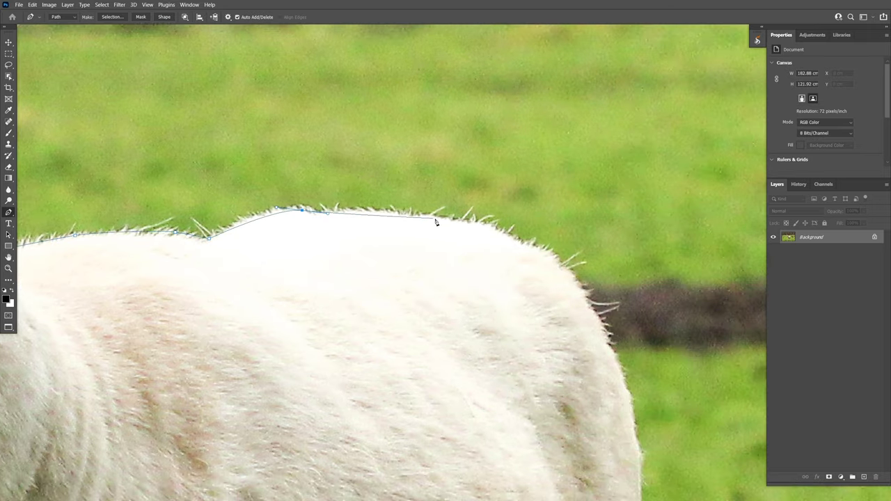
pyautogui.click(467, 222)
pyautogui.click(508, 232)
pyautogui.click(567, 261)
pyautogui.click(583, 295)
pyautogui.moveTo(630, 381)
pyautogui.mouseDown()
pyautogui.moveTo(441, 204)
pyautogui.moveTo(454, 348)
pyautogui.mouseUp()
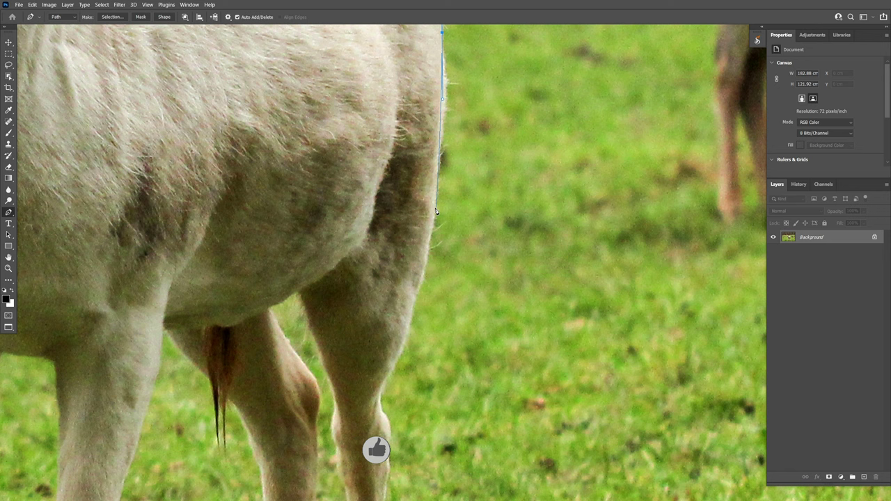
# Trace the outline around the knee and down the hind leg.
pyautogui.click(434, 210)
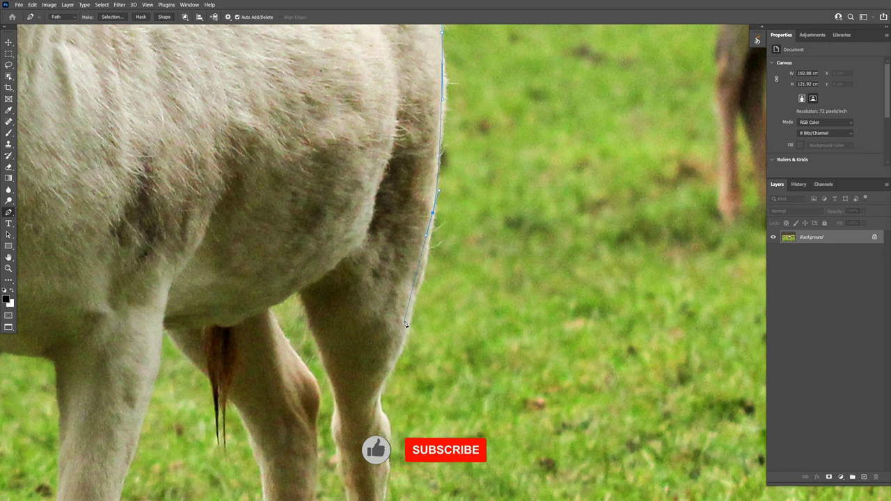
pyautogui.moveTo(410, 315); pyautogui.dragTo(403, 329)
pyautogui.moveTo(390, 379)
pyautogui.mouseDown()
pyautogui.moveTo(411, 255)
pyautogui.moveTo(402, 279)
pyautogui.mouseUp()
pyautogui.click(406, 248)
pyautogui.moveTo(410, 312); pyautogui.dragTo(410, 201)
pyautogui.click(410, 212)
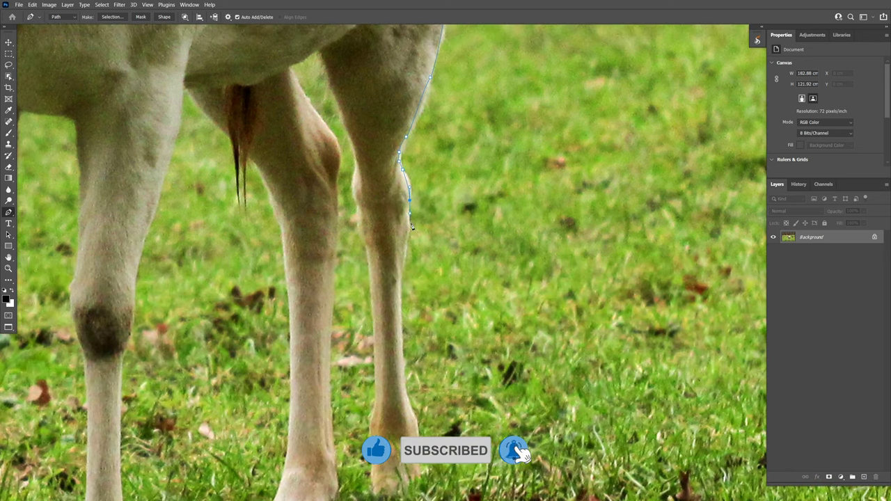
pyautogui.click(402, 273)
pyautogui.moveTo(424, 319); pyautogui.dragTo(426, 159)
# Run the deer path out past the image's right side and below the canvas, closing it at its start.
pyautogui.hotkey('ctrl', '-')
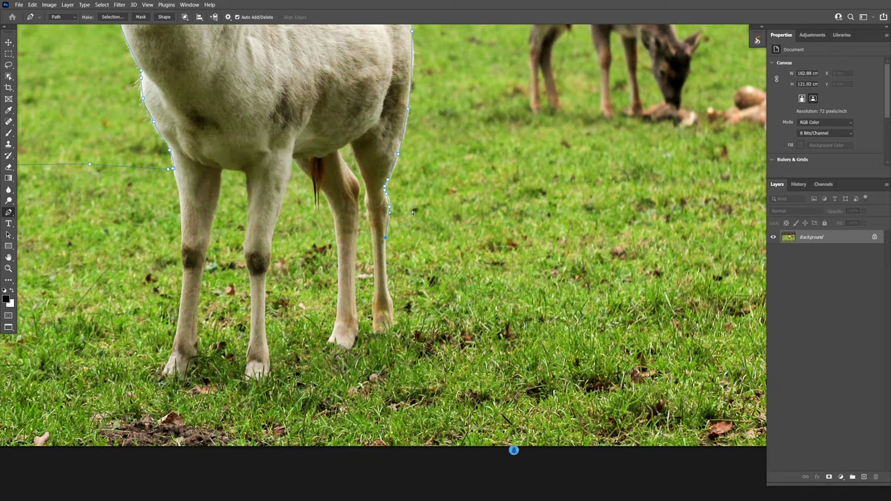
pyautogui.hotkey('ctrl', '-')
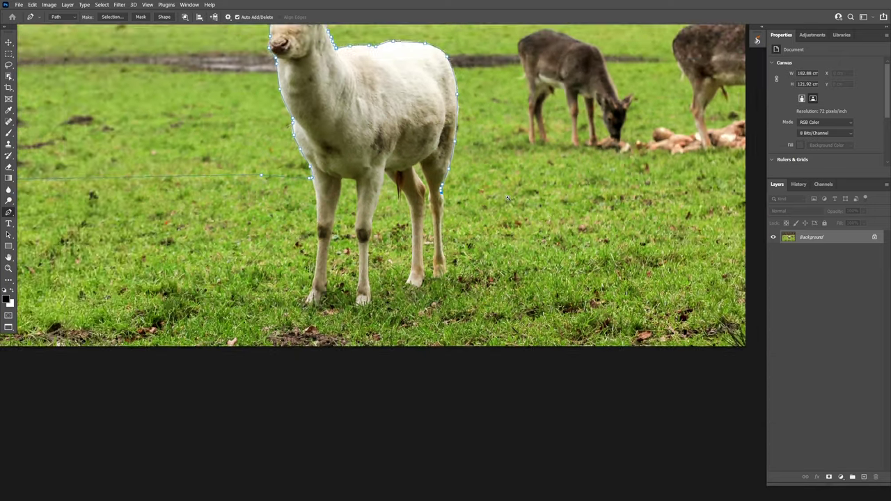
pyautogui.hotkey('ctrl', '-')
pyautogui.click(711, 209)
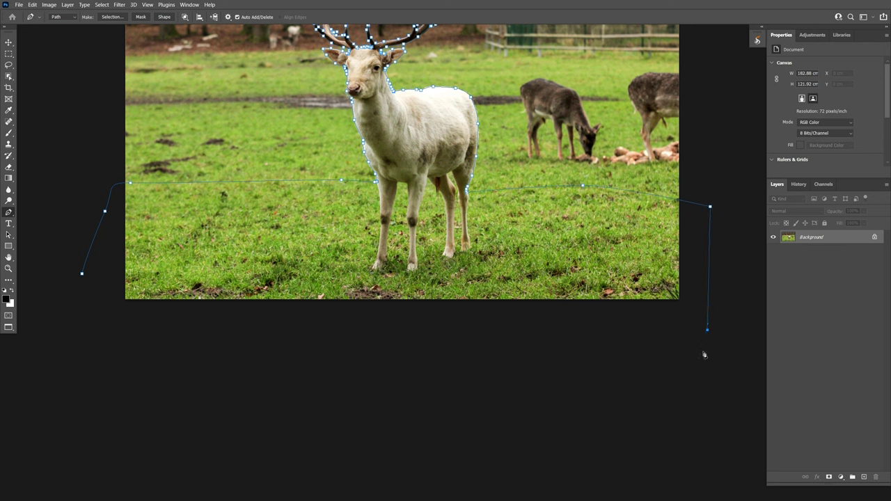
pyautogui.click(702, 354)
pyautogui.click(466, 369)
pyautogui.click(167, 348)
pyautogui.click(81, 273)
# Load the closed path as a selection, feather it 1 px, and copy it to Layer 1.
pyautogui.press('Return')
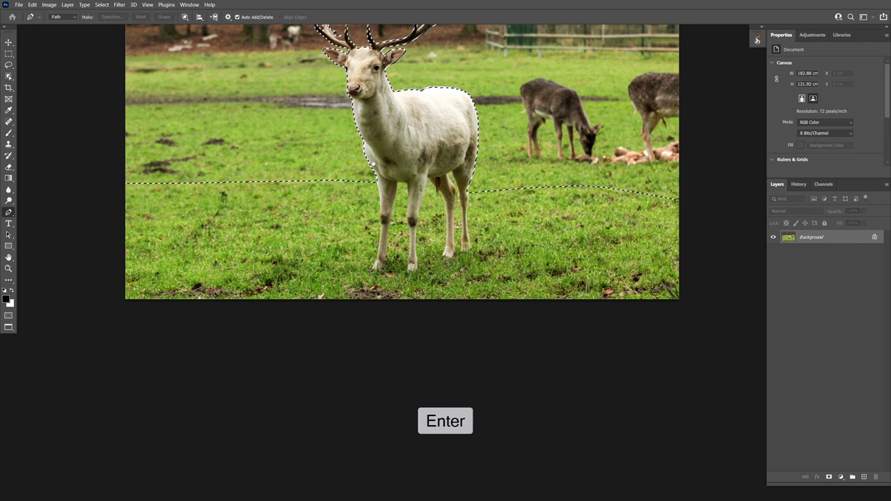
pyautogui.hotkey('ctrl', '0')
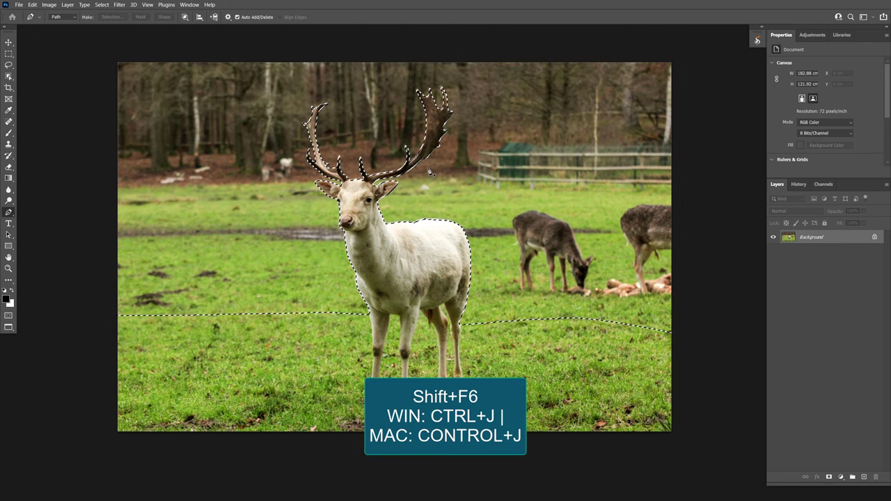
pyautogui.hotkey('shift', 'F6')
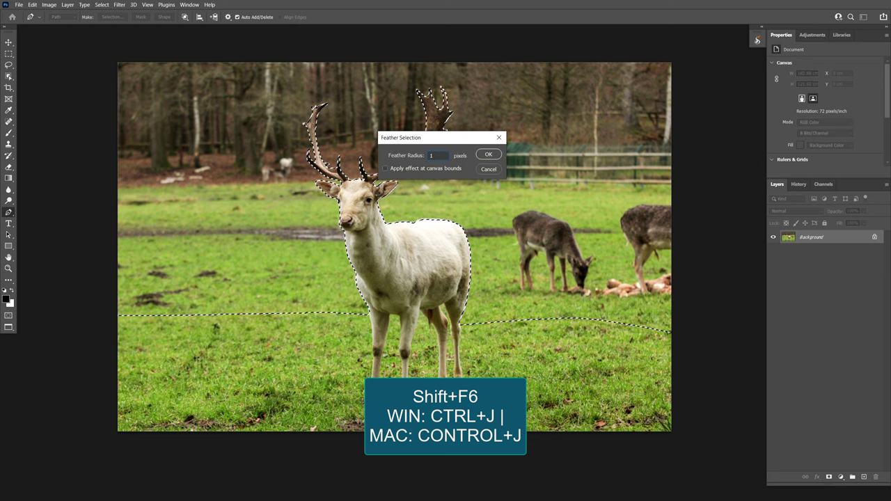
pyautogui.click(487, 155)
pyautogui.hotkey('ctrl', 'j')
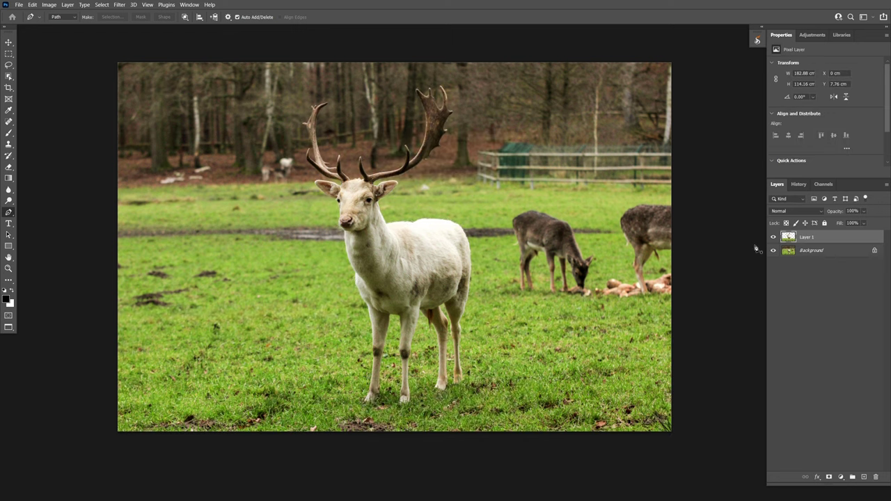
# Drag the cut-out deer-and-grass layer into the café cup document.
pyautogui.click(772, 251)
pyautogui.click(772, 250)
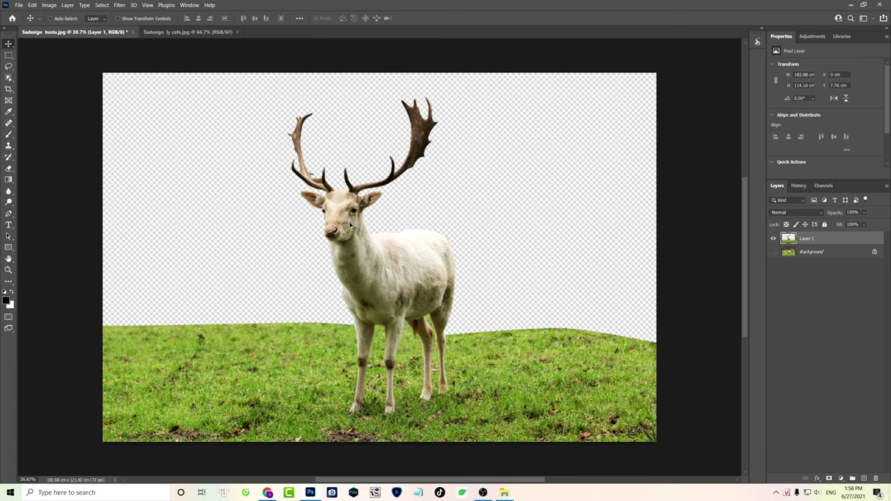
pyautogui.moveTo(352, 227); pyautogui.dragTo(197, 38)
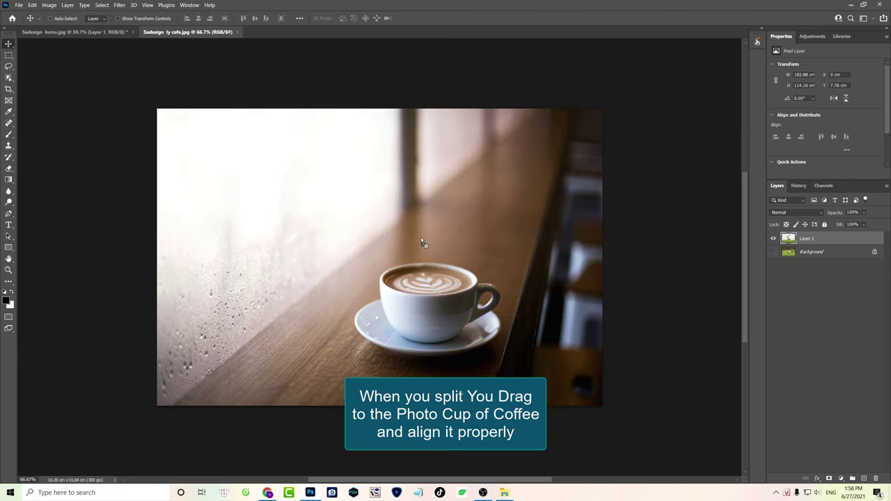
pyautogui.moveTo(421, 243); pyautogui.dragTo(423, 245)
# Free-transform the deer layer to shrink it down over the cup.
pyautogui.hotkey('ctrl', 't')
pyautogui.scroll(-3, 407, 235)
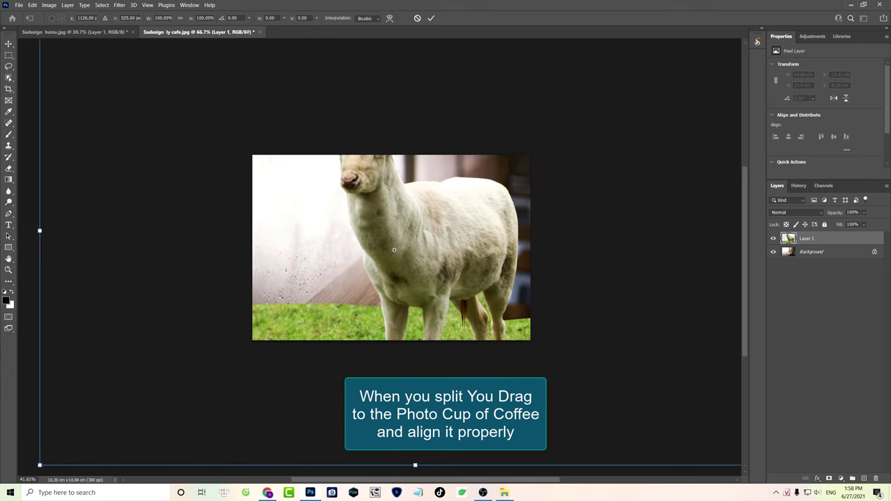
pyautogui.moveTo(44, 461); pyautogui.dragTo(323, 260)
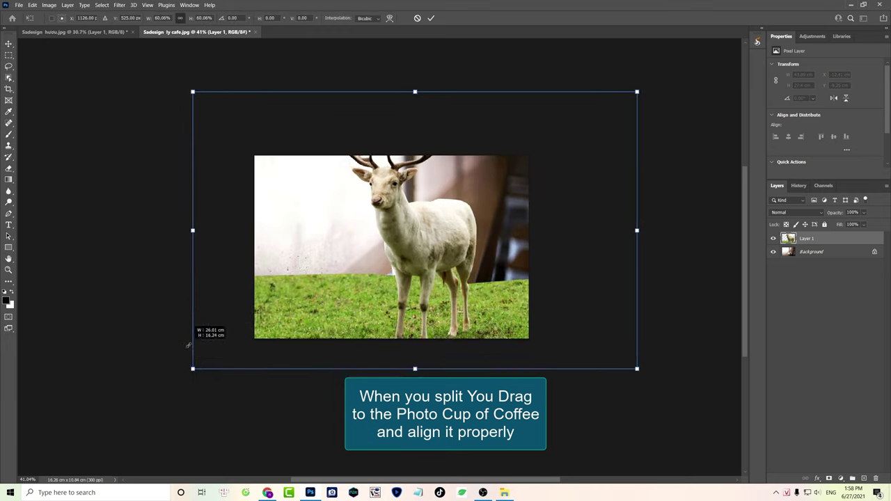
pyautogui.press('Return')
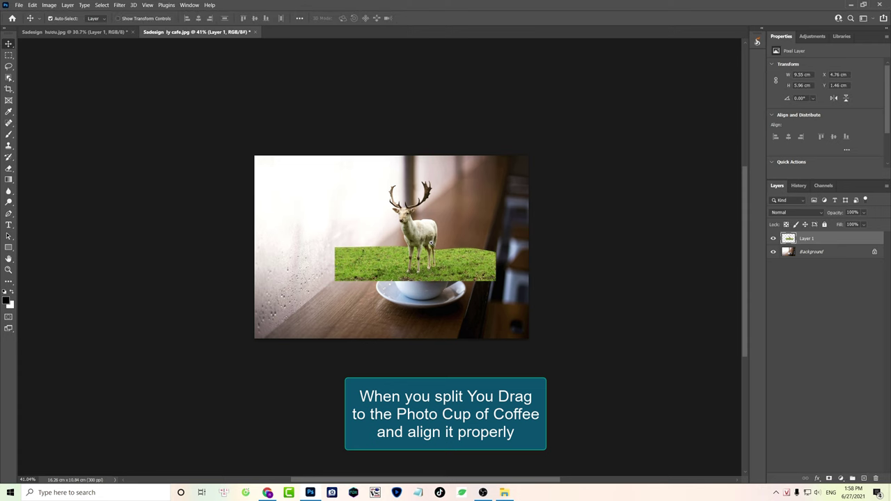
pyautogui.scroll(5, 431, 242)
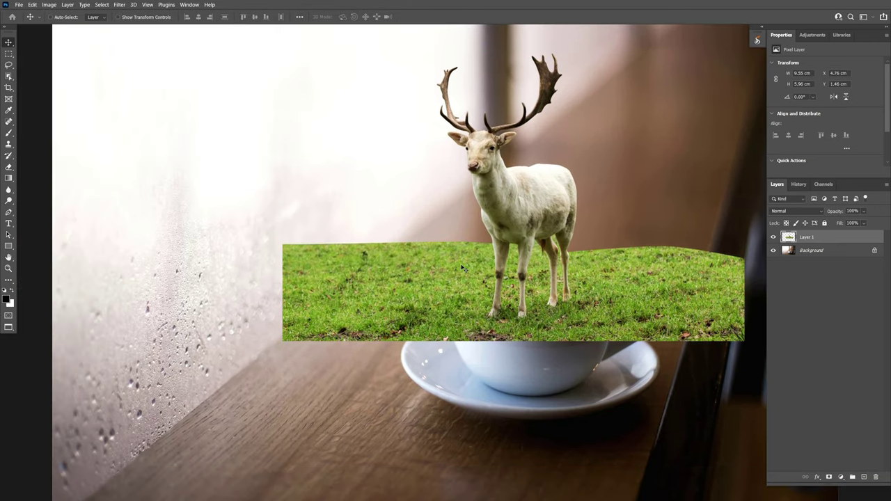
# Set Layer 1 to 50% opacity and resize it to 9.3 × 5.81 cm with the grass on the cup rim.
pyautogui.press('5')
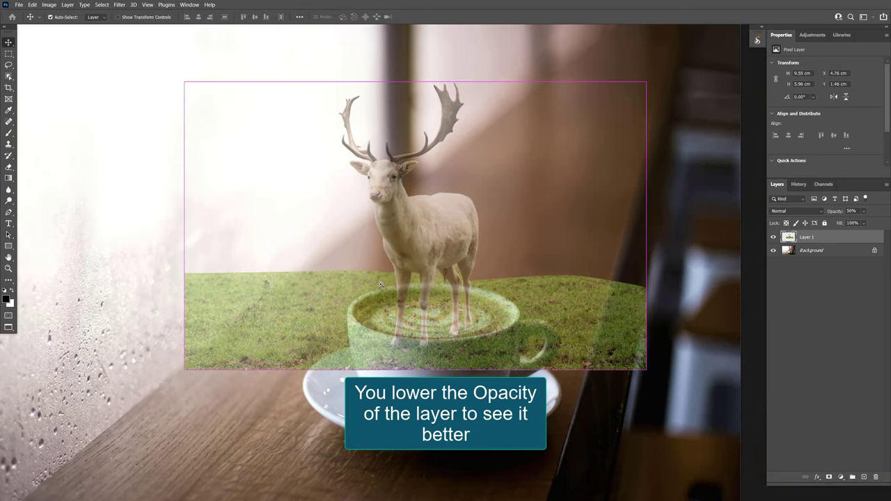
pyautogui.click(863, 211)
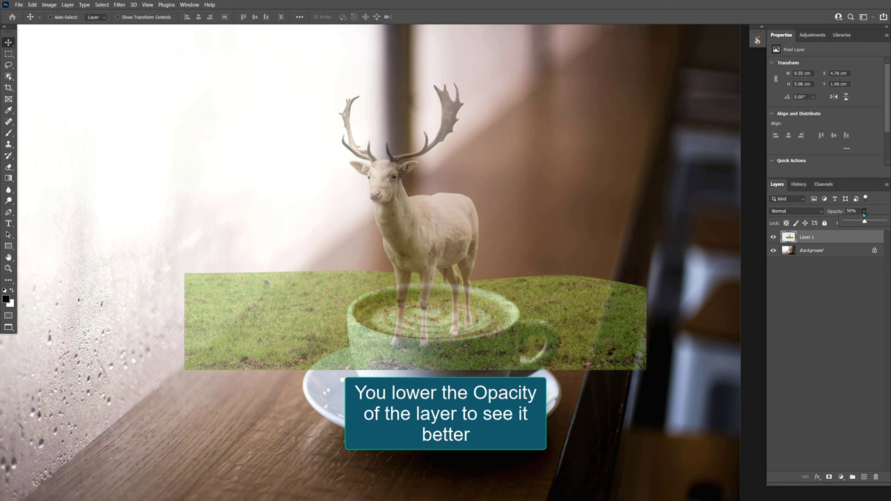
pyautogui.hotkey('ctrl', 't')
pyautogui.moveTo(446, 229); pyautogui.dragTo(429, 296)
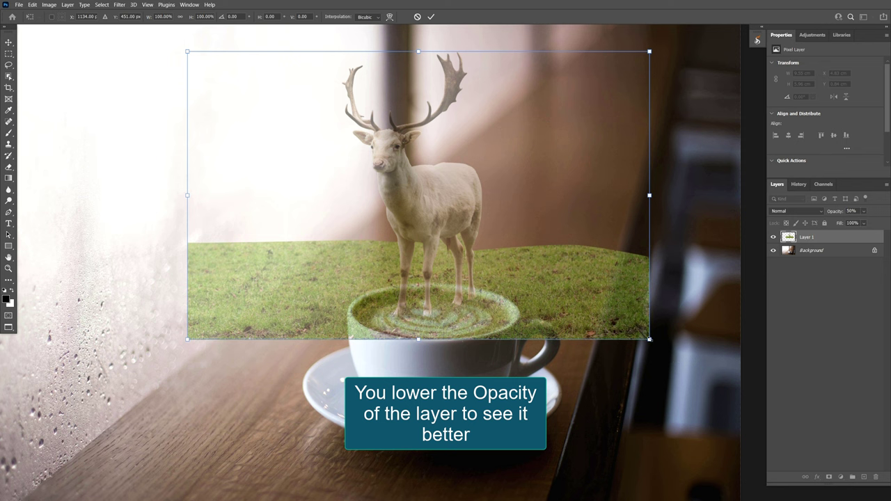
pyautogui.moveTo(649, 339); pyautogui.dragTo(642, 332)
pyautogui.moveTo(457, 295)
pyautogui.mouseDown()
pyautogui.moveTo(458, 304)
pyautogui.moveTo(461, 298)
pyautogui.mouseUp()
pyautogui.press('Return')
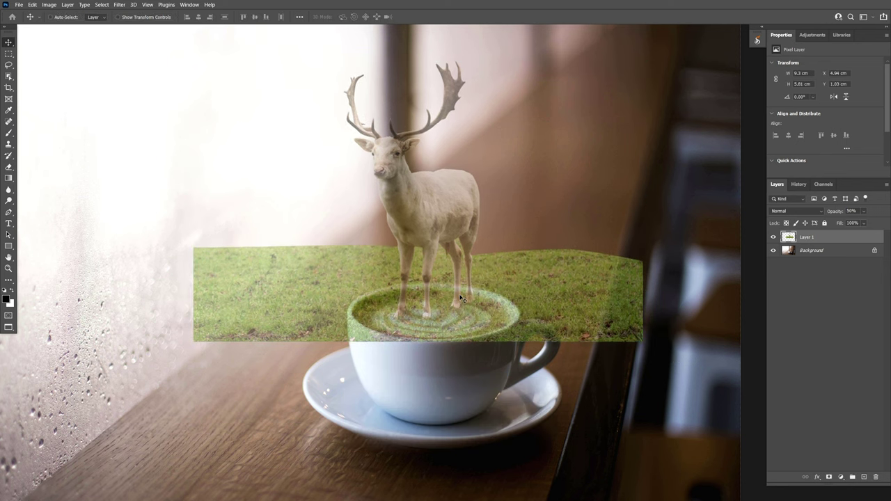
pyautogui.scroll(3, 490, 319)
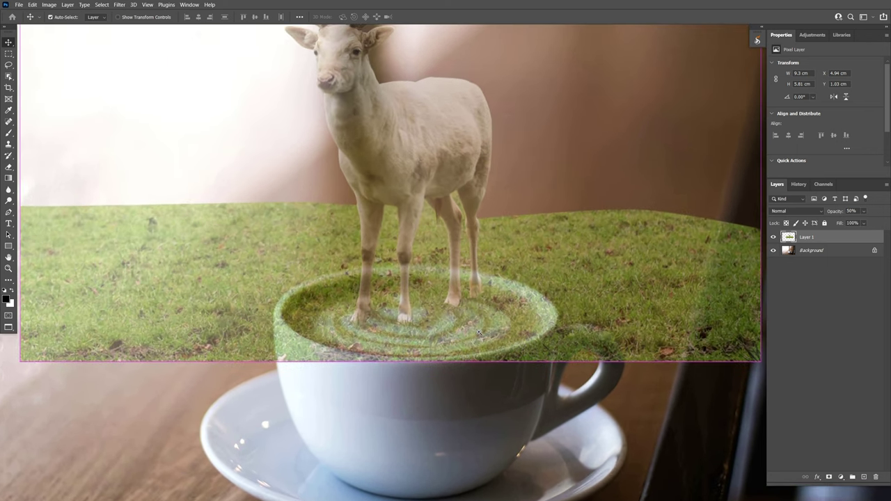
# Pen-trace a closed path around the cup's rim and out around the deer.
pyautogui.press('p')
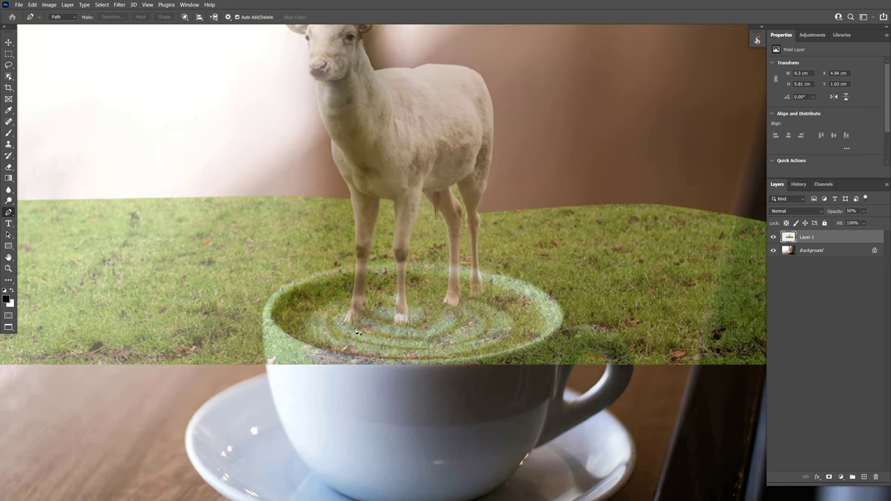
pyautogui.click(355, 275)
pyautogui.click(270, 310)
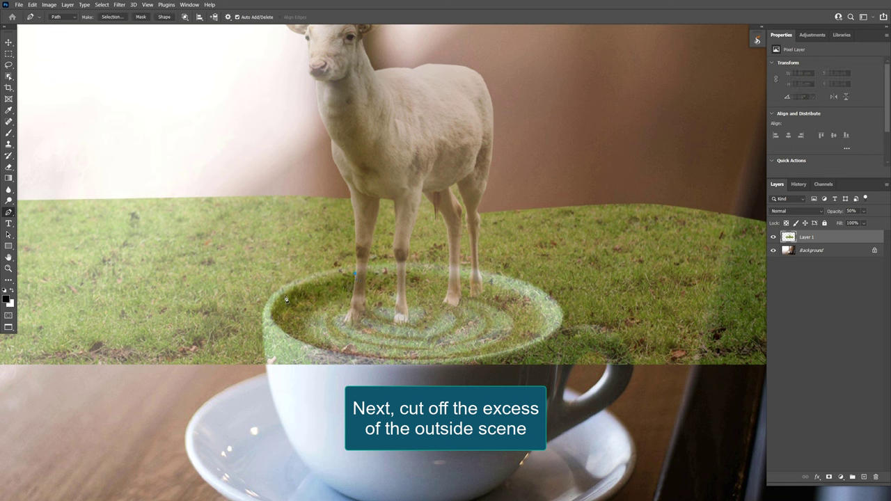
pyautogui.moveTo(268, 314); pyautogui.dragTo(284, 334)
pyautogui.moveTo(516, 351); pyautogui.dragTo(554, 330)
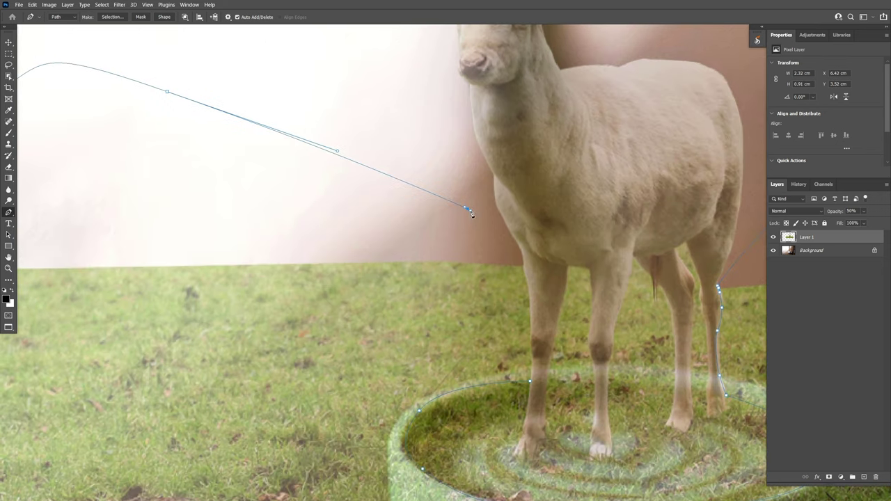
pyautogui.moveTo(393, 214); pyautogui.dragTo(402, 224)
pyautogui.click(421, 250)
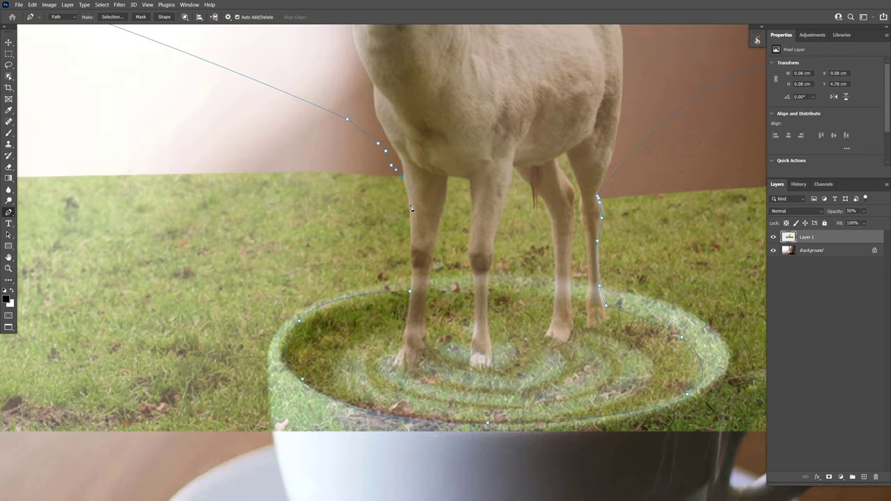
pyautogui.click(412, 253)
pyautogui.press('Return')
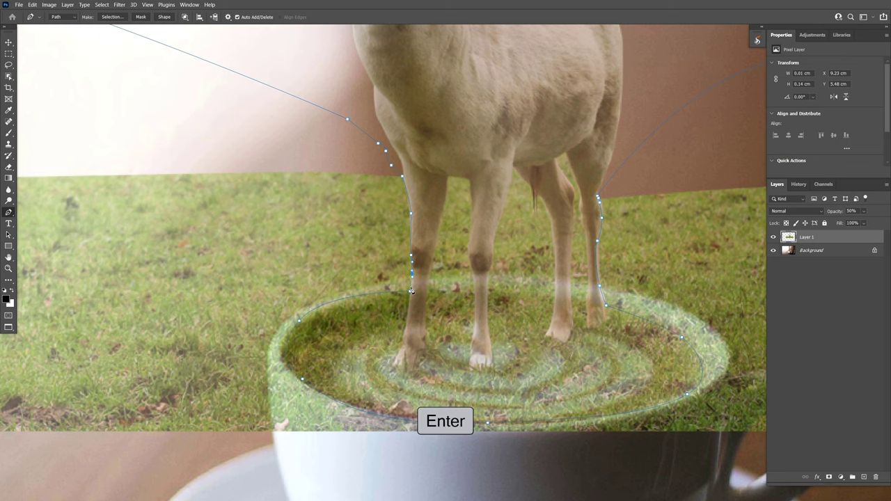
# Turn the path into a feathered selection, delete the surplus grass, and deselect.
pyautogui.hotkey('shift', 'F6')
pyautogui.press('Delete')
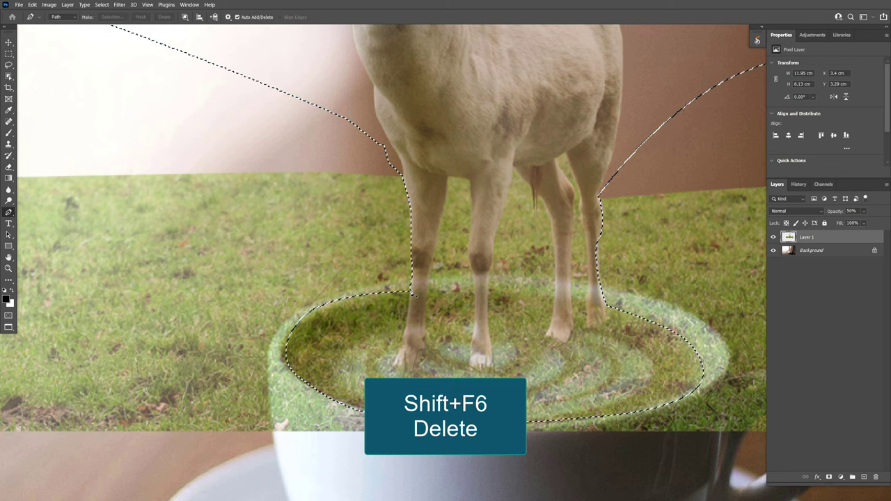
pyautogui.hotkey('shift', 'F6')
pyautogui.press('Return')
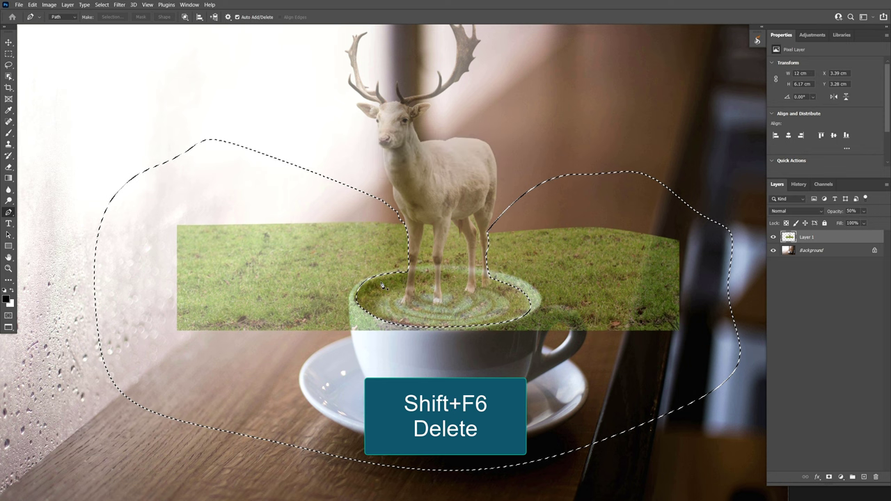
pyautogui.press('Delete')
pyautogui.hotkey('ctrl', 'd')
pyautogui.scroll(3, 440, 257)
# Trace the gap between the front legs and load it as a selection.
pyautogui.scroll(1, 428, 294)
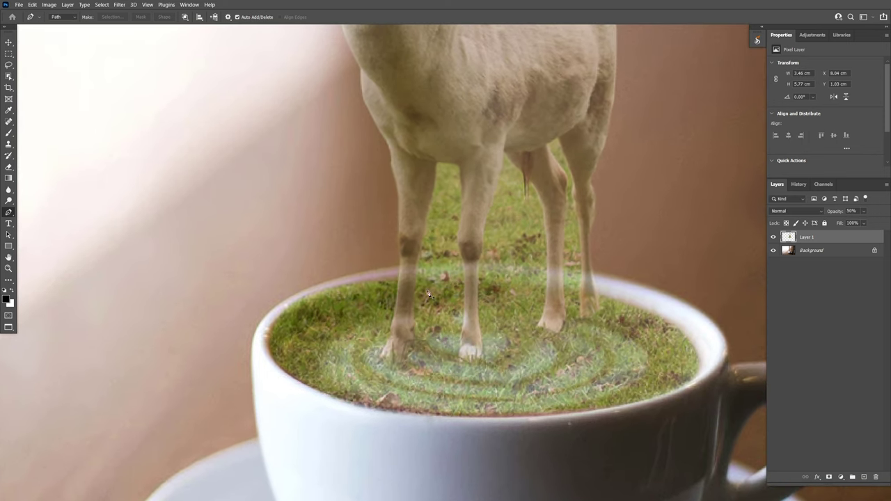
pyautogui.click(416, 283)
pyautogui.click(462, 281)
pyautogui.scroll(1, 463, 275)
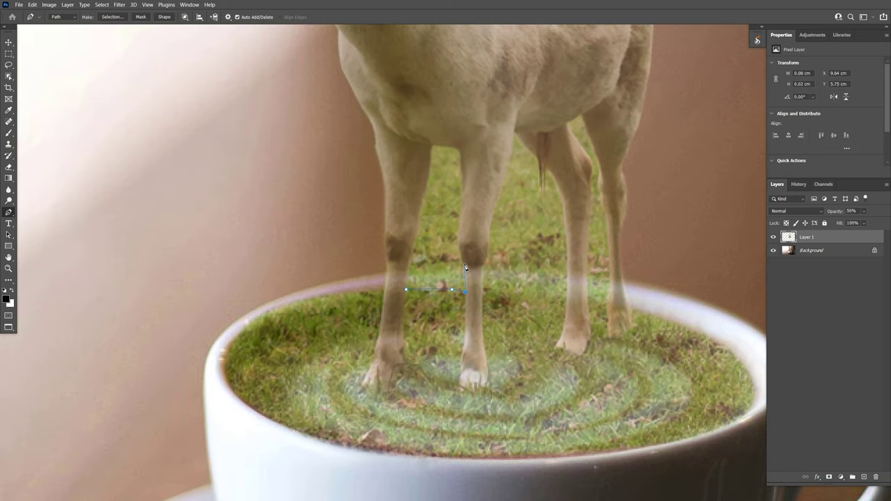
pyautogui.click(459, 149)
pyautogui.click(407, 283)
pyautogui.hotkey('ctrl', 'Return')
# Trace the next leg gap and add it to the selection.
pyautogui.moveTo(411, 283); pyautogui.dragTo(360, 292)
pyautogui.click(432, 301)
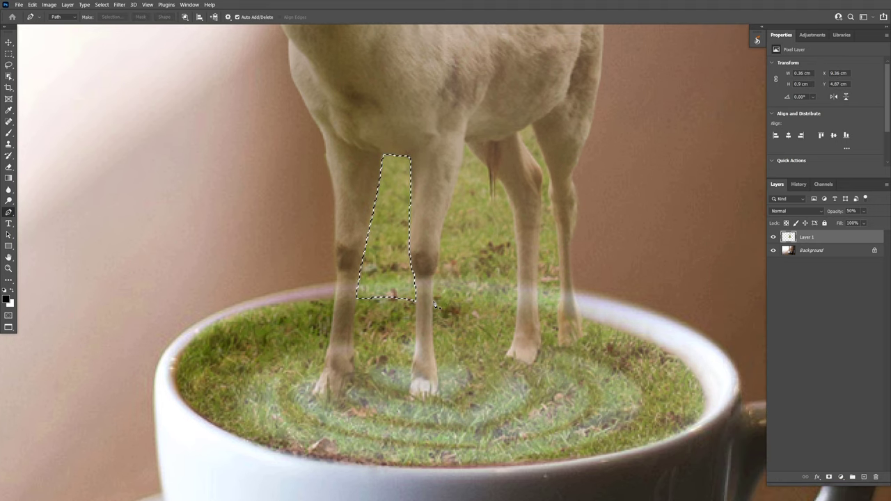
pyautogui.click(516, 306)
pyautogui.click(500, 184)
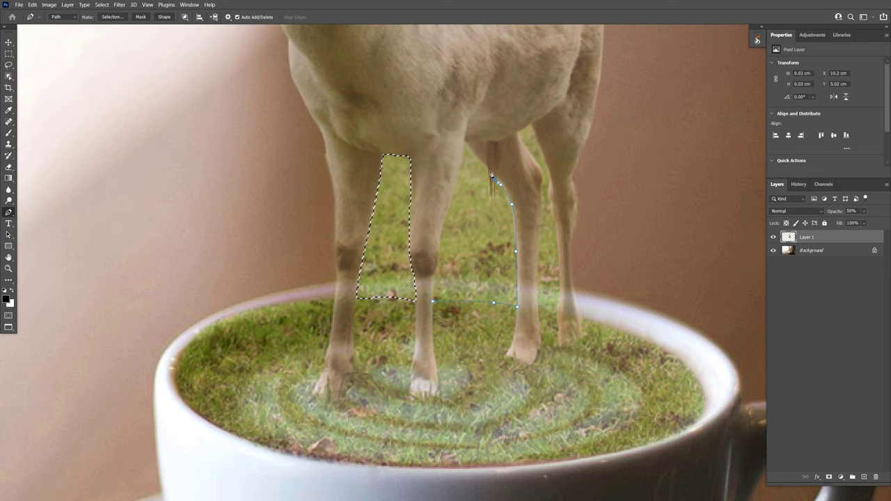
pyautogui.scroll(1, 482, 166)
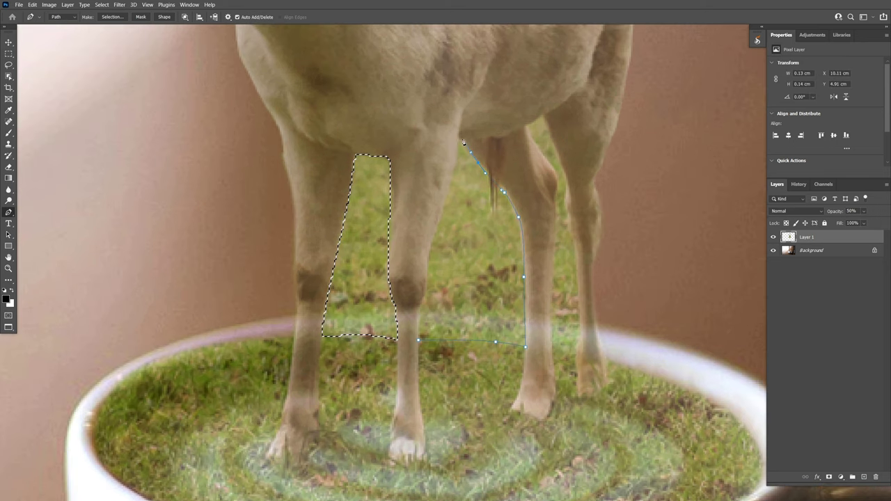
pyautogui.click(418, 339)
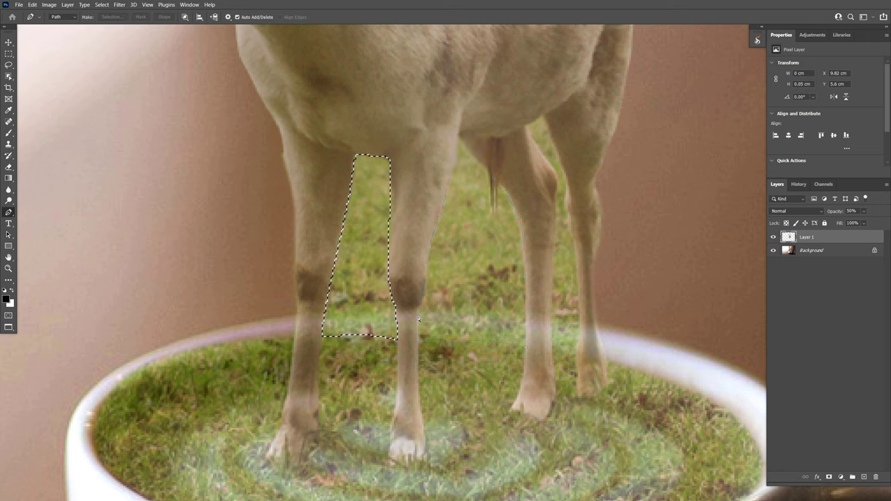
pyautogui.hotkey('ctrl', 'shift', 'Return')
# Add the rear-leg gap, feather and delete the grass, and restore Layer 1 to 100% opacity.
pyautogui.click(512, 350)
pyautogui.click(535, 352)
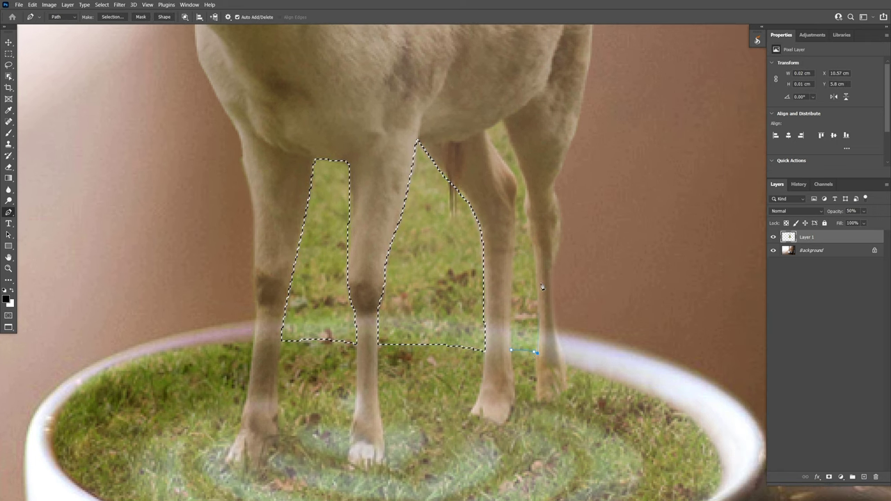
pyautogui.click(508, 133)
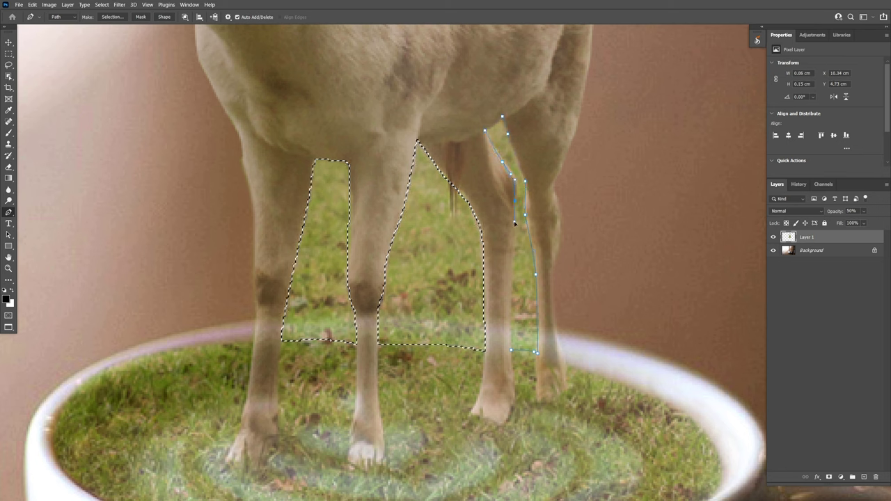
pyautogui.click(512, 350)
pyautogui.hotkey('ctrl', 'shift', 'Return')
pyautogui.hotkey('shift', 'F6')
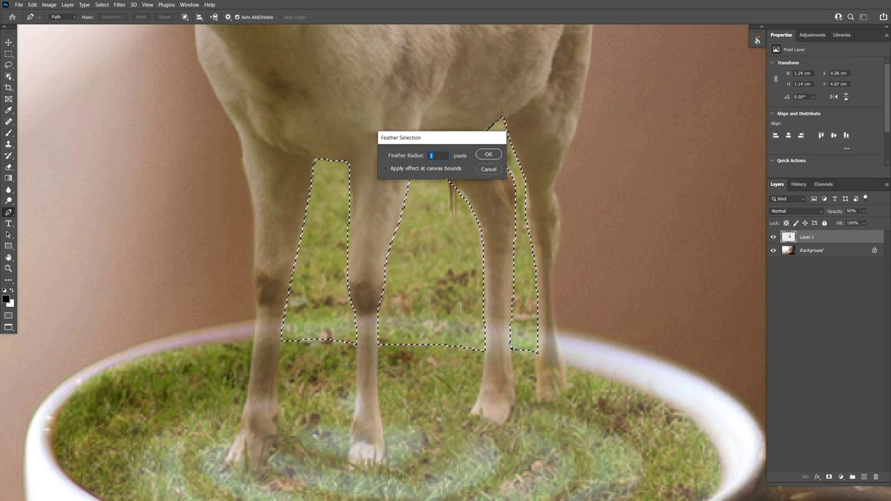
pyautogui.press('Return')
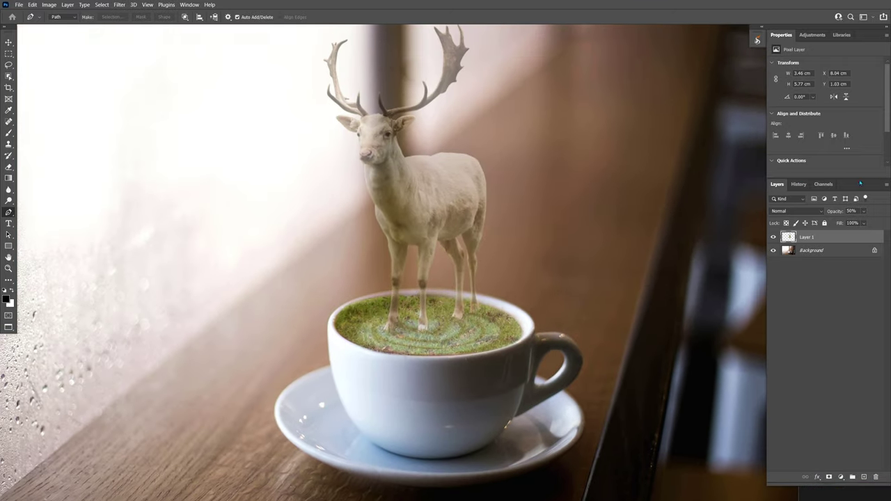
pyautogui.click(863, 211)
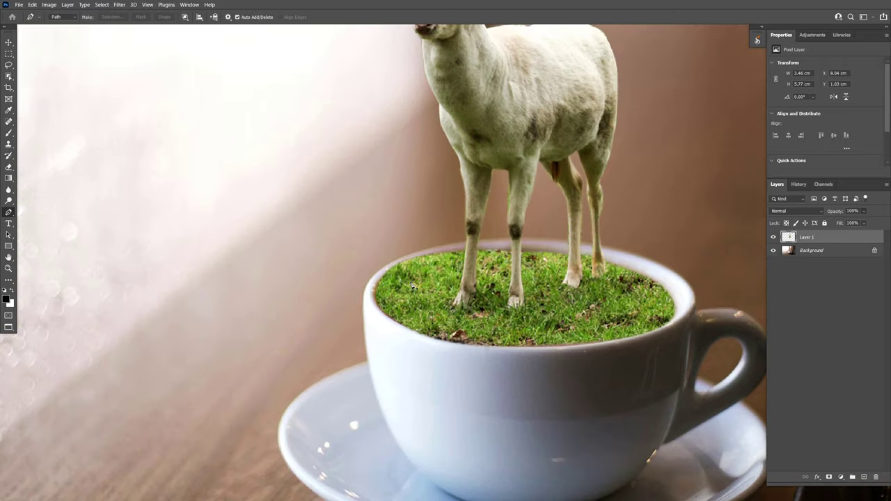
# Duplicate the deer layer and apply a 2.4-pixel Gaussian Blur to Layer 1 copy.
pyautogui.click(463, 254)
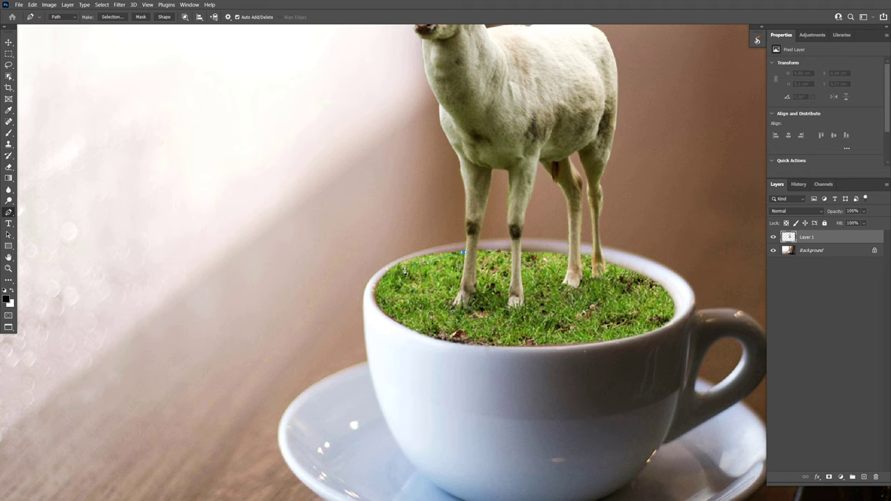
pyautogui.click(379, 280)
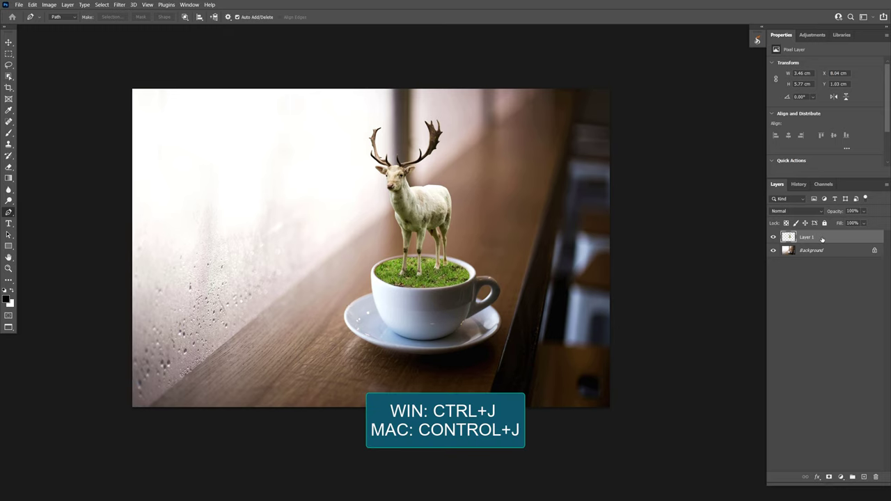
pyautogui.hotkey('ctrl', 'j')
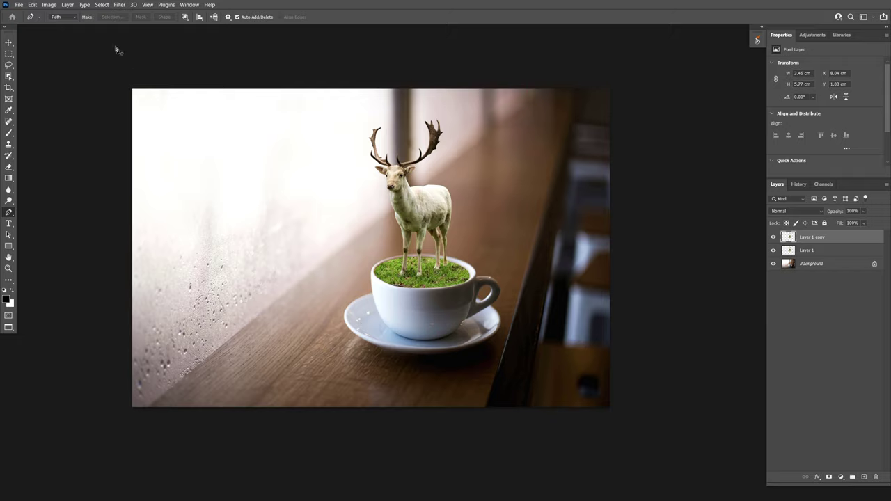
pyautogui.click(119, 5)
pyautogui.moveTo(124, 108)
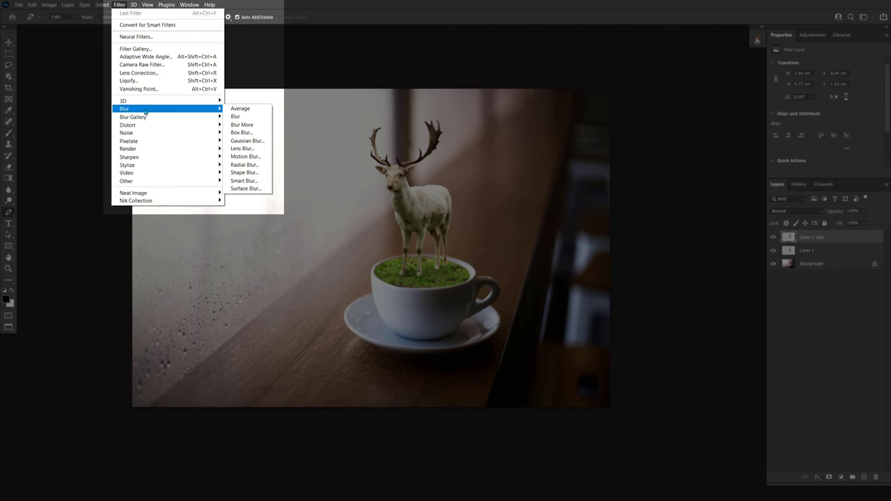
pyautogui.click(247, 140)
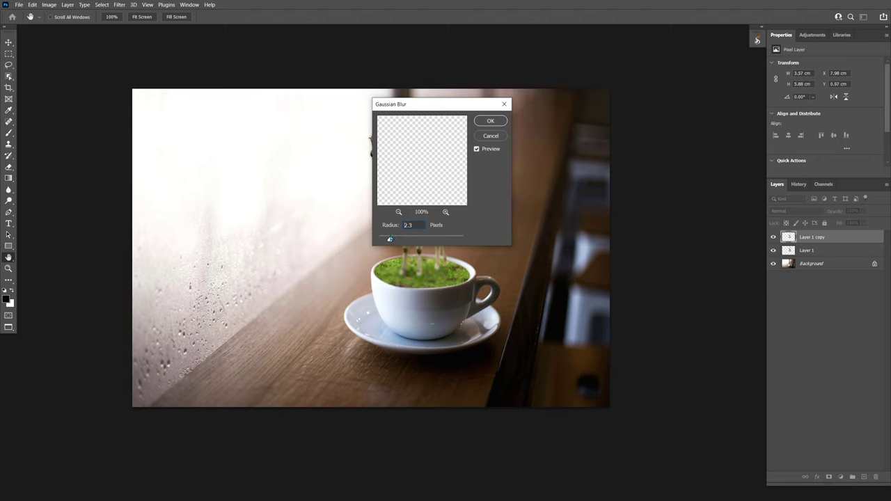
pyautogui.moveTo(390, 239); pyautogui.dragTo(390, 239)
pyautogui.click(496, 122)
pyautogui.press('p')
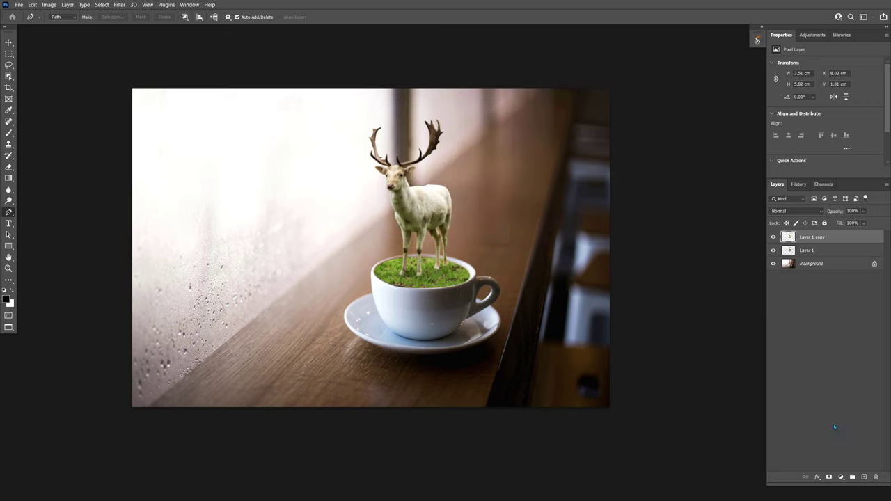
# Add a black mask to Layer 1 copy and brush it white at 30% opacity around the hooves.
pyautogui.keyDown('alt'); pyautogui.click(829, 477); pyautogui.keyUp('alt')
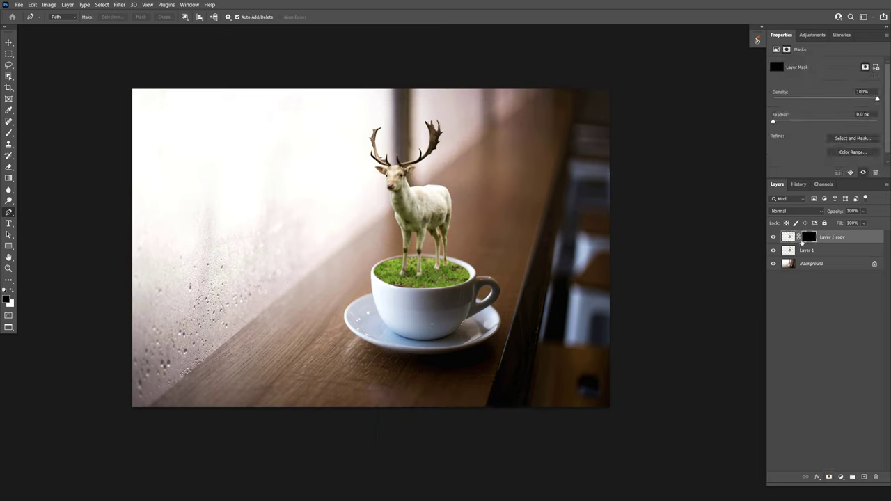
pyautogui.scroll(2, 417, 278)
pyautogui.scroll(3, 383, 290)
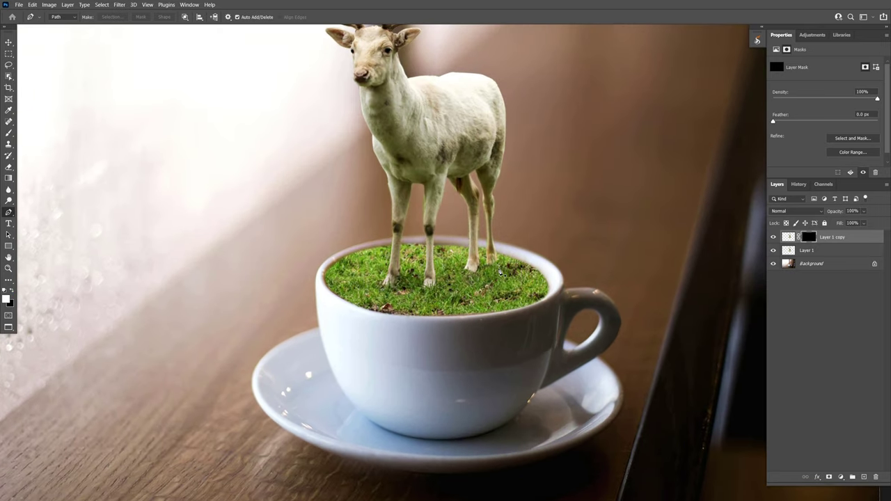
pyautogui.press('b')
pyautogui.rightClick(8, 132)
pyautogui.click(50, 137)
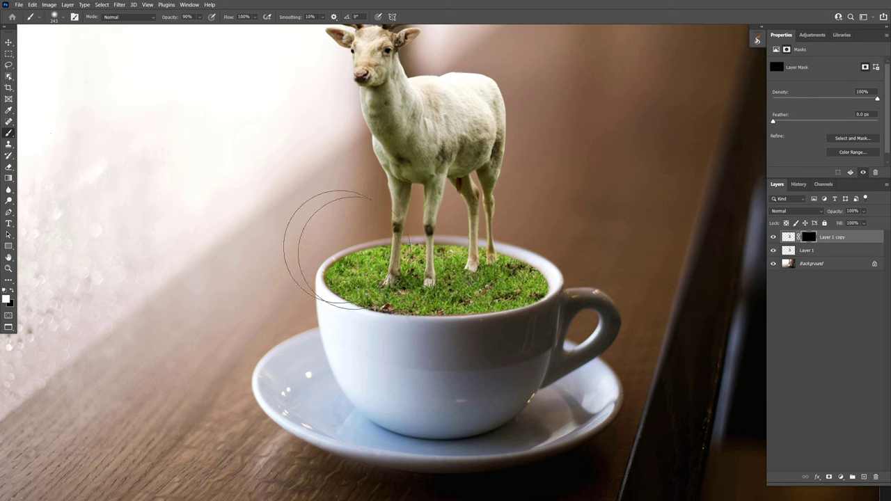
pyautogui.scroll(1, 334, 258)
pyautogui.moveTo(390, 257); pyautogui.dragTo(378, 259)
pyautogui.press('2')
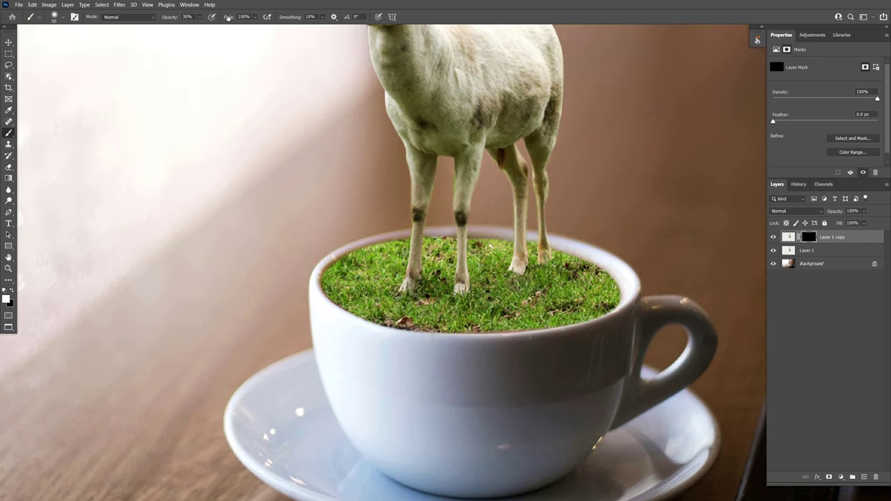
pyautogui.moveTo(335, 261); pyautogui.dragTo(348, 261)
pyautogui.moveTo(495, 236); pyautogui.dragTo(471, 230)
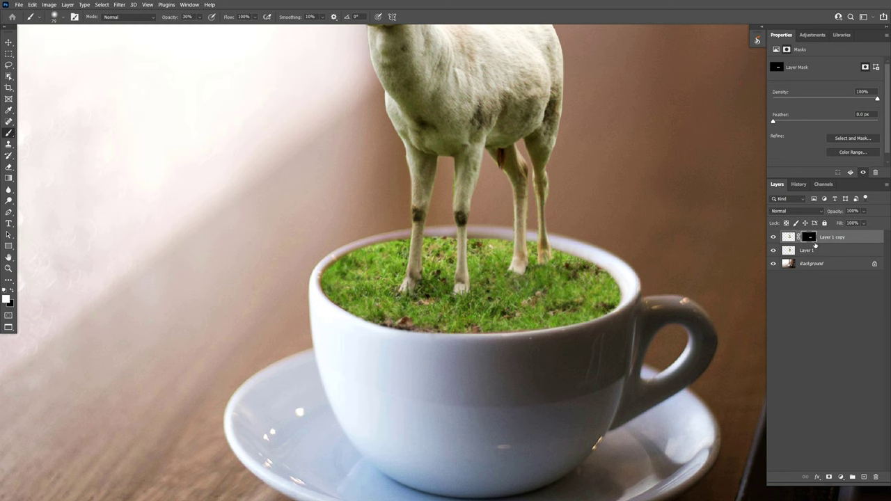
# Merge Layer 1 with its blurred copy and open the flying-birds PNG.
pyautogui.click(814, 250)
pyautogui.hotkey('ctrl', 'e')
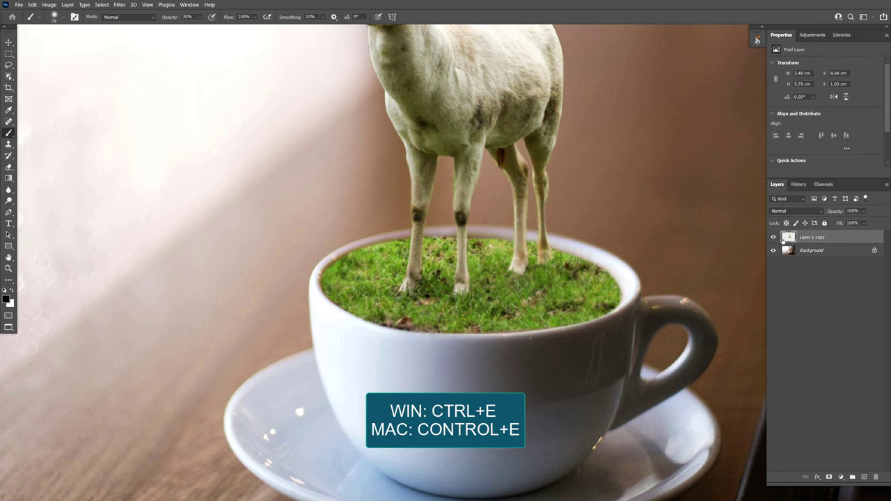
pyautogui.hotkey('ctrl', '+')
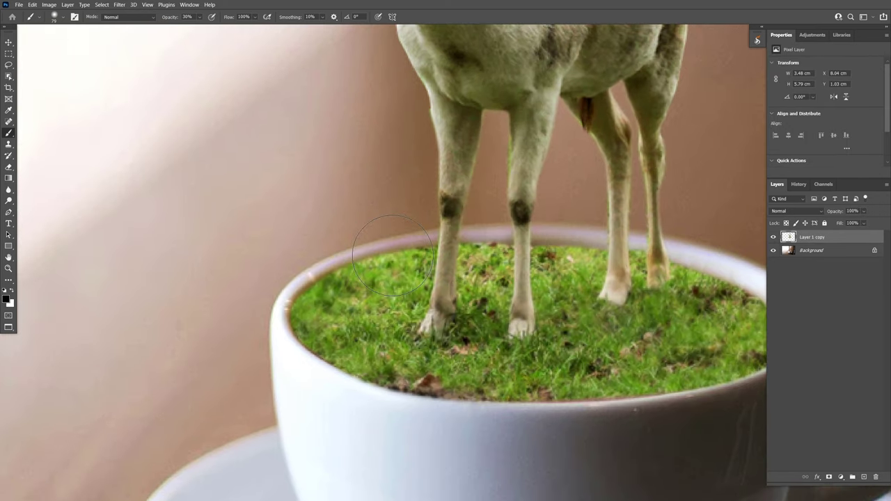
pyautogui.press('p')
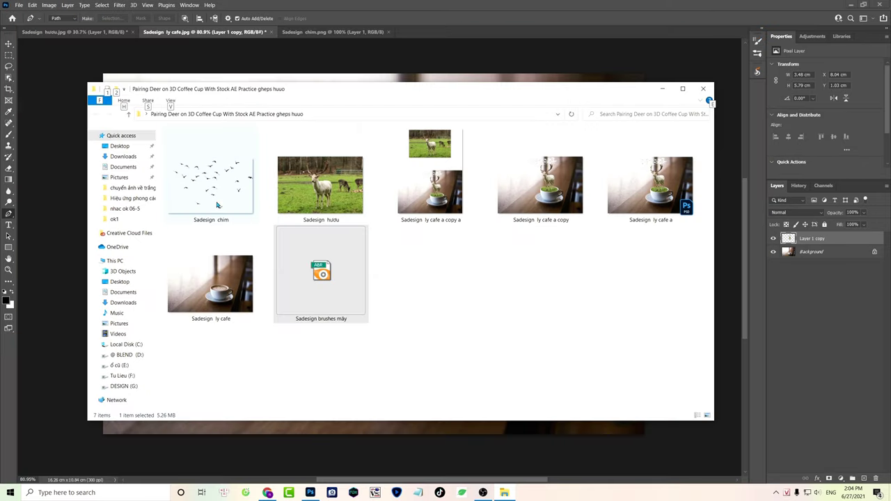
pyautogui.moveTo(223, 187); pyautogui.dragTo(372, 33)
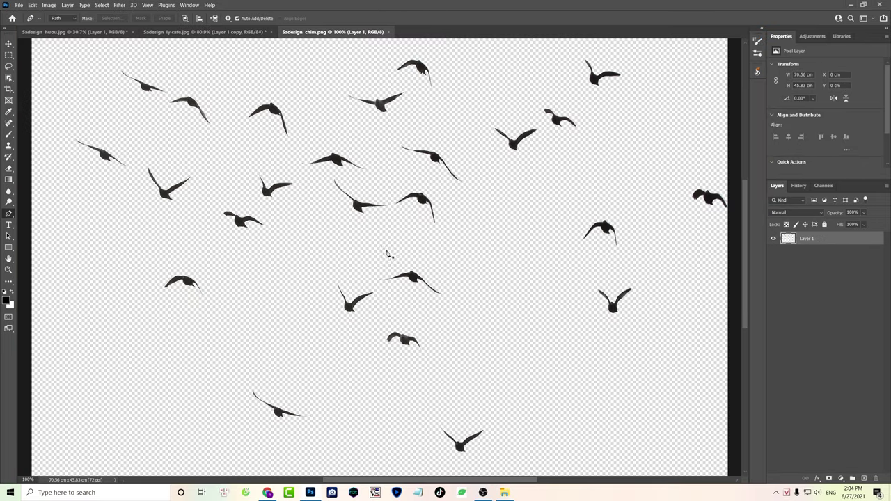
# Move the birds layer into the café cup document.
pyautogui.press('v')
pyautogui.moveTo(388, 254); pyautogui.dragTo(289, 125)
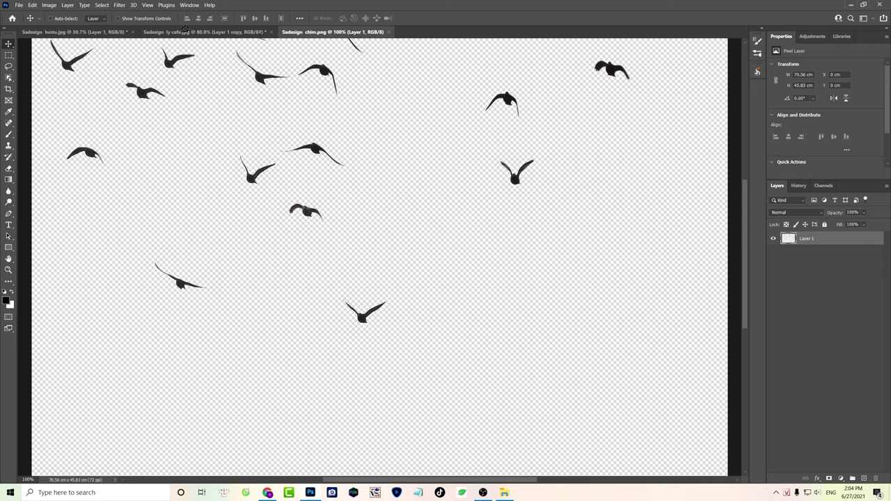
pyautogui.moveTo(186, 28); pyautogui.dragTo(207, 60)
pyautogui.moveTo(301, 166); pyautogui.dragTo(303, 167)
# Scale the flock to about 17.5% and place it in the sky above-left of the antlers.
pyautogui.hotkey('ctrl', 't')
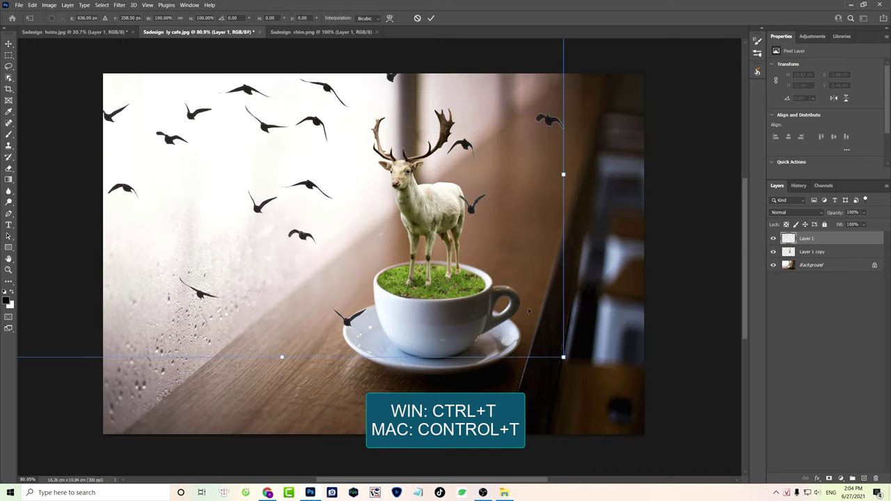
pyautogui.moveTo(565, 359)
pyautogui.mouseDown()
pyautogui.moveTo(412, 298)
pyautogui.moveTo(369, 235)
pyautogui.mouseUp()
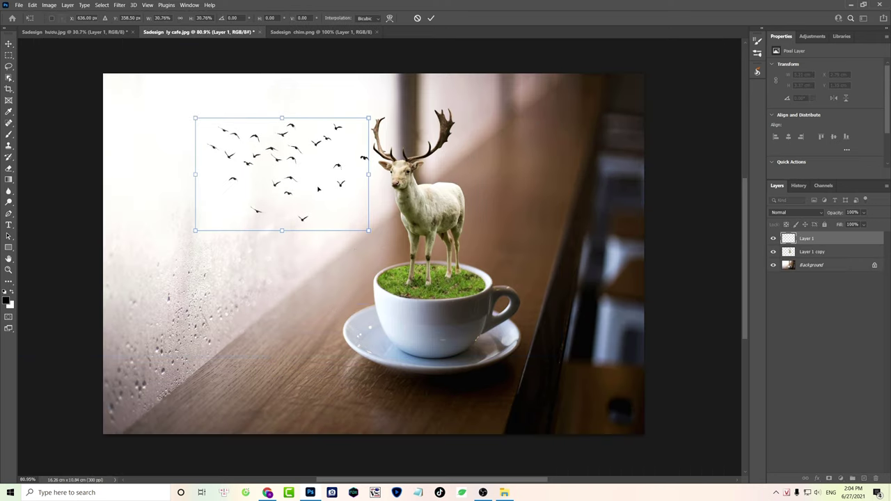
pyautogui.moveTo(331, 186); pyautogui.dragTo(359, 139)
pyautogui.moveTo(401, 185); pyautogui.dragTo(364, 160)
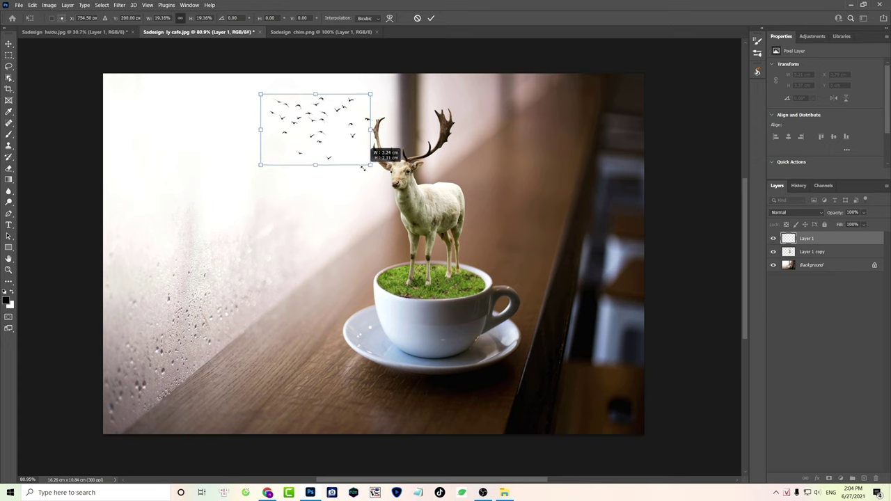
pyautogui.moveTo(334, 129); pyautogui.dragTo(344, 122)
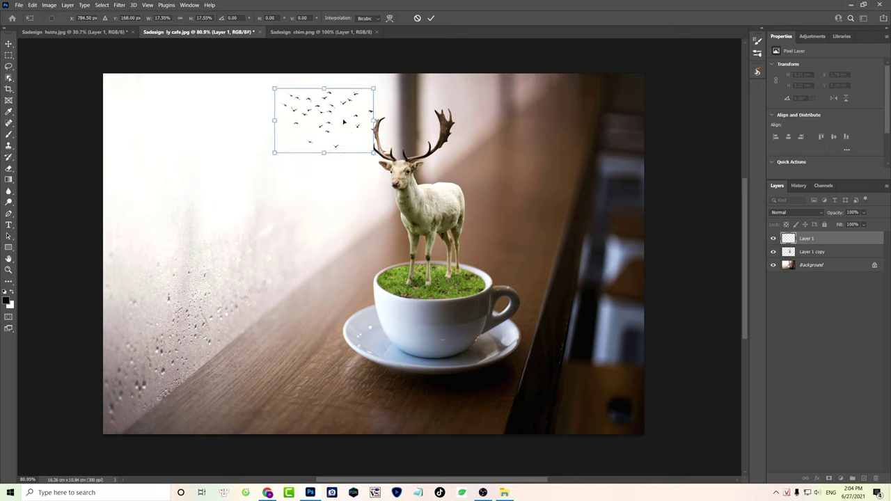
pyautogui.press('Return')
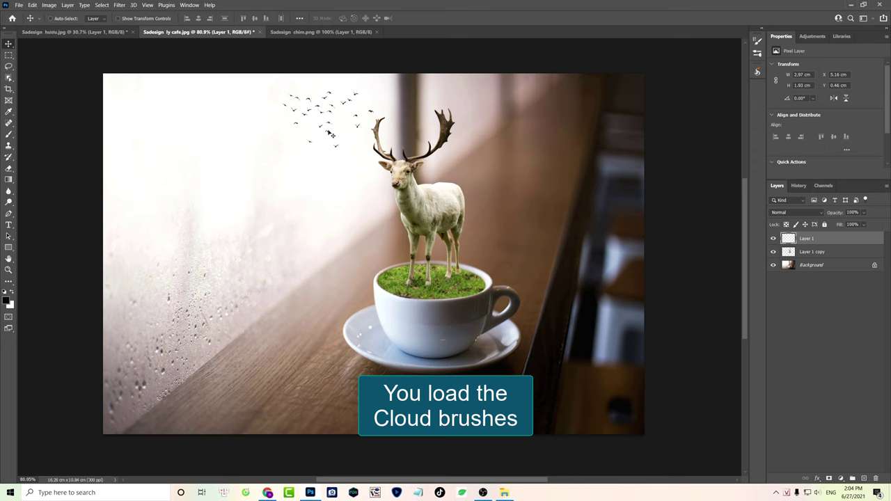
pyautogui.press('b')
pyautogui.rightClick(8, 135)
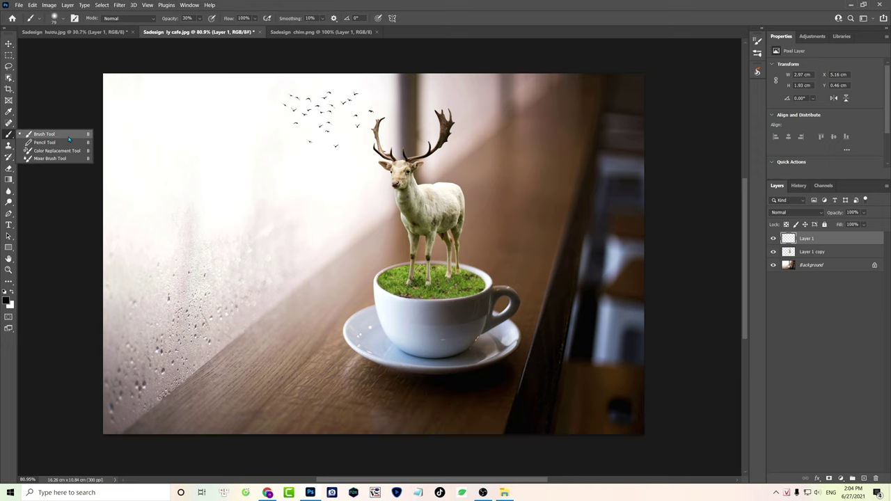
# Copy the 'Sadesign brushes mây' brush file in File Explorer.
pyautogui.hotkey('alt', 'Tab')
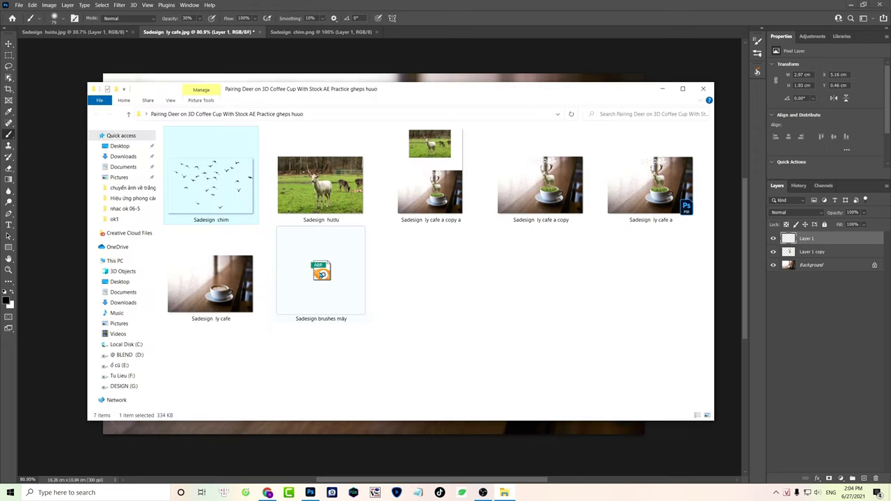
pyautogui.click(321, 274)
pyautogui.rightClick(320, 274)
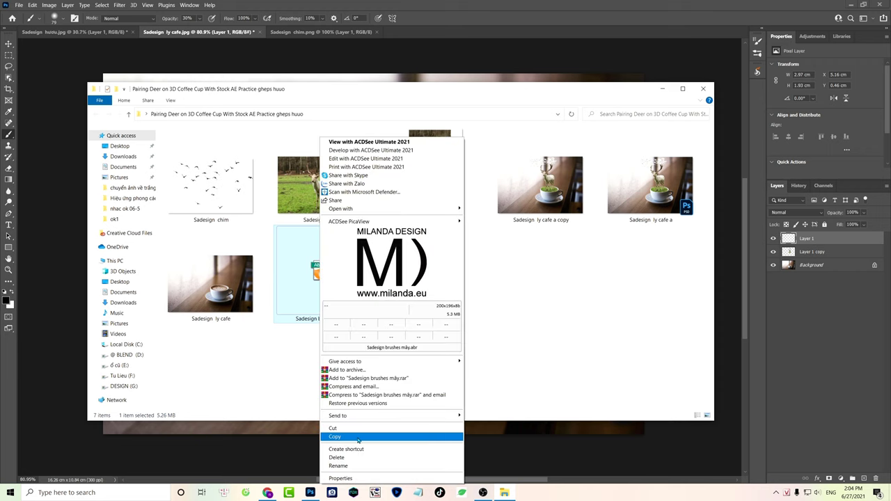
pyautogui.click(389, 437)
# Import the copied cloud brush set into Photoshop and select the Clouds1614 brush.
pyautogui.click(662, 88)
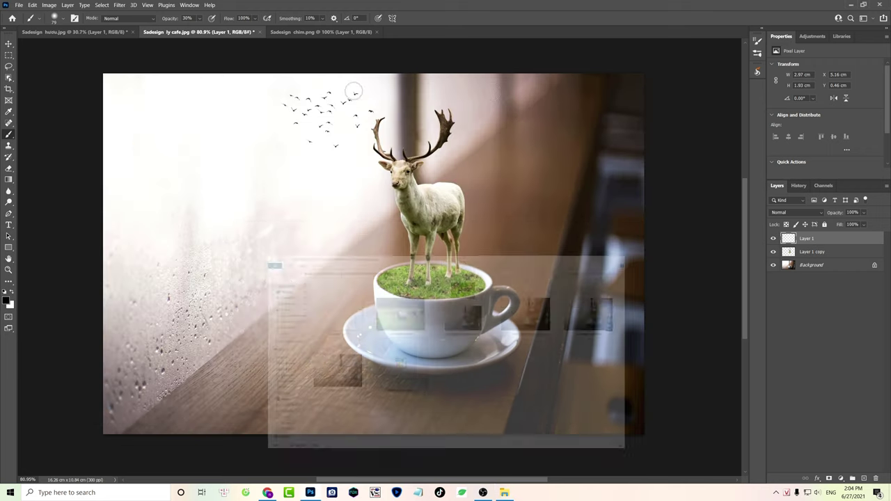
pyautogui.click(65, 20)
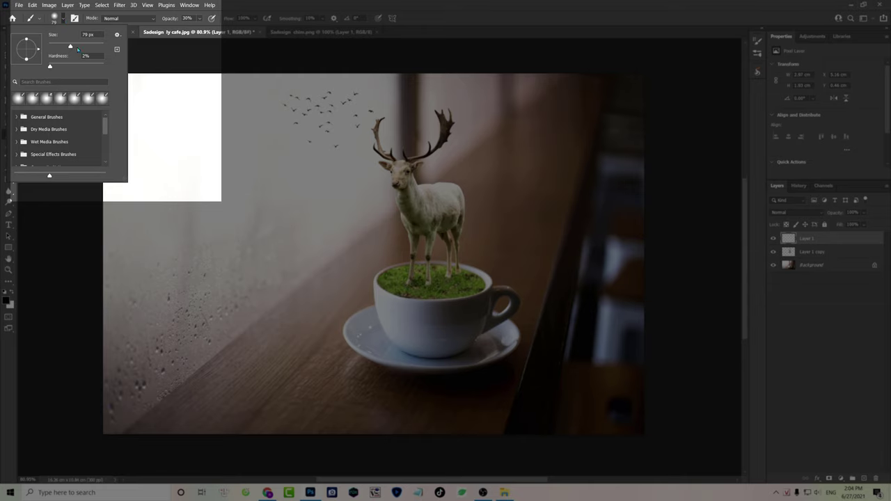
pyautogui.click(119, 37)
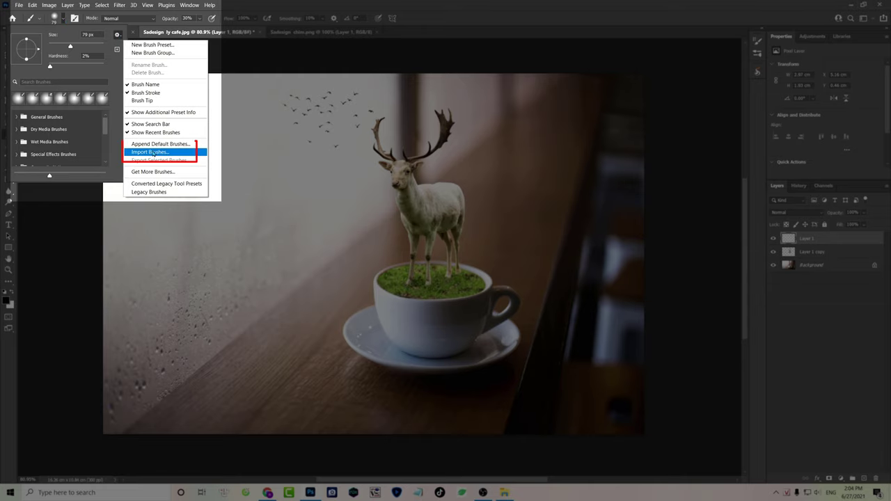
pyautogui.click(159, 147)
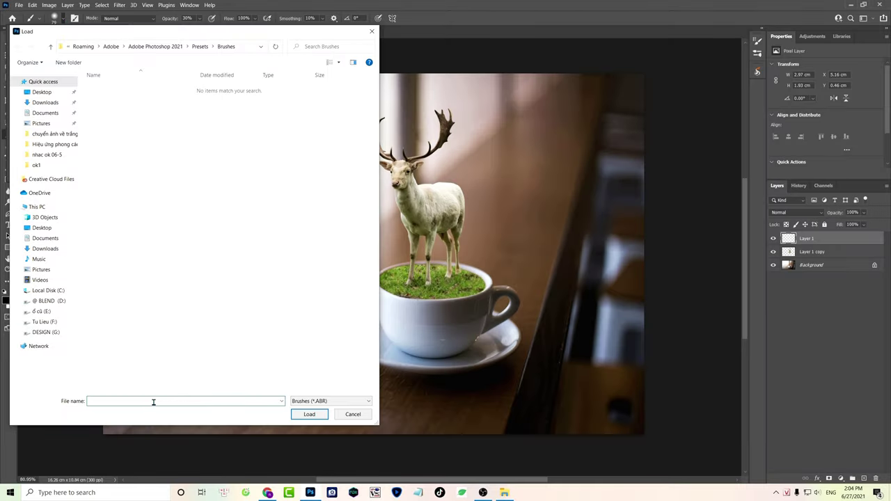
pyautogui.hotkey('ctrl', 'v')
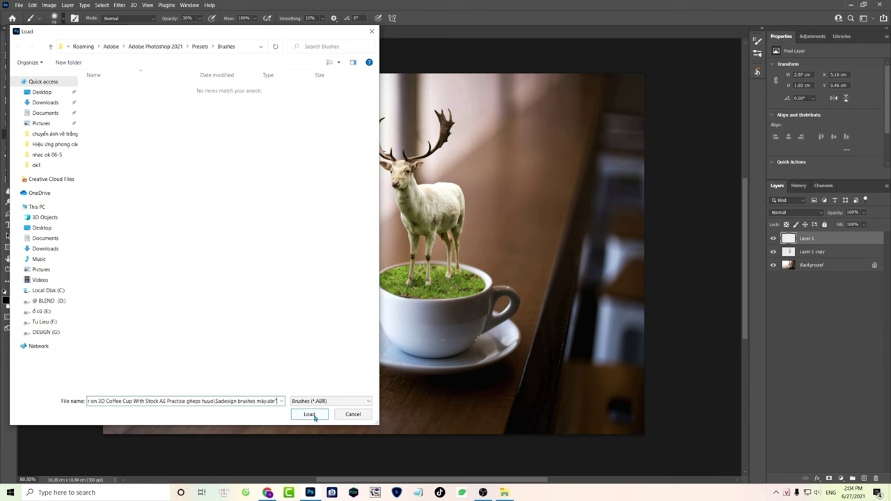
pyautogui.click(310, 417)
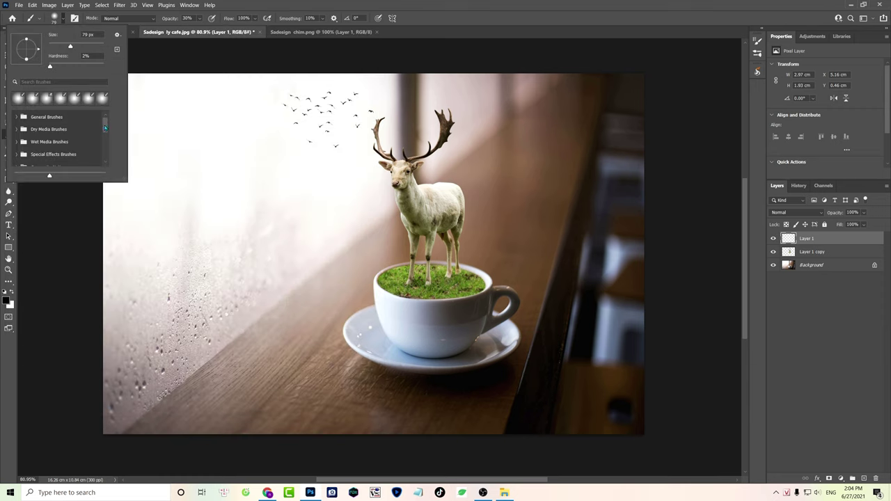
pyautogui.moveTo(105, 127); pyautogui.dragTo(106, 165)
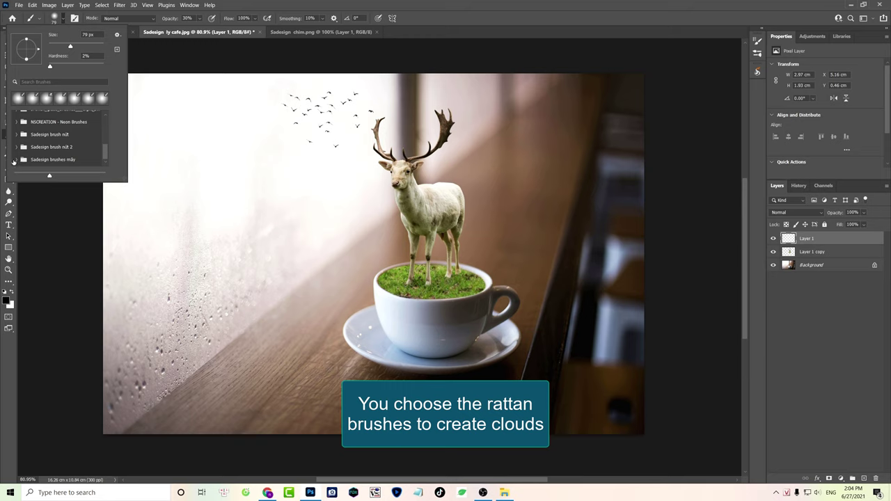
pyautogui.scroll(-3, 76, 143)
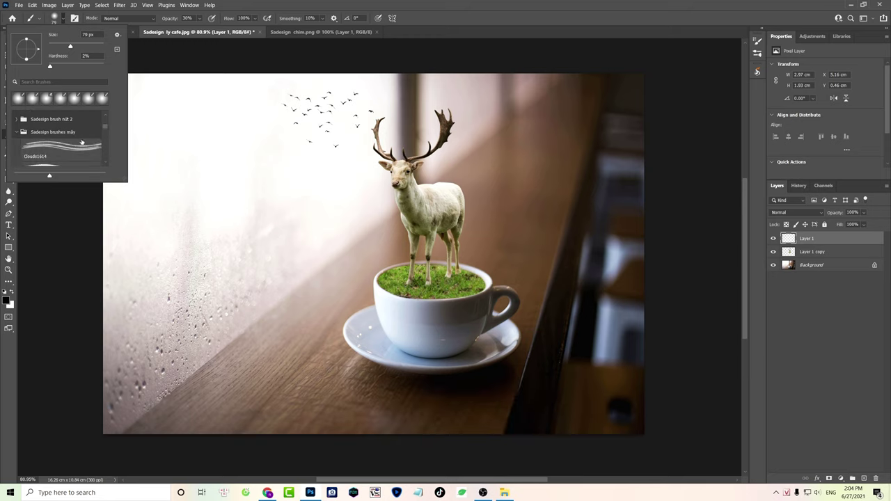
pyautogui.scroll(-2, 71, 144)
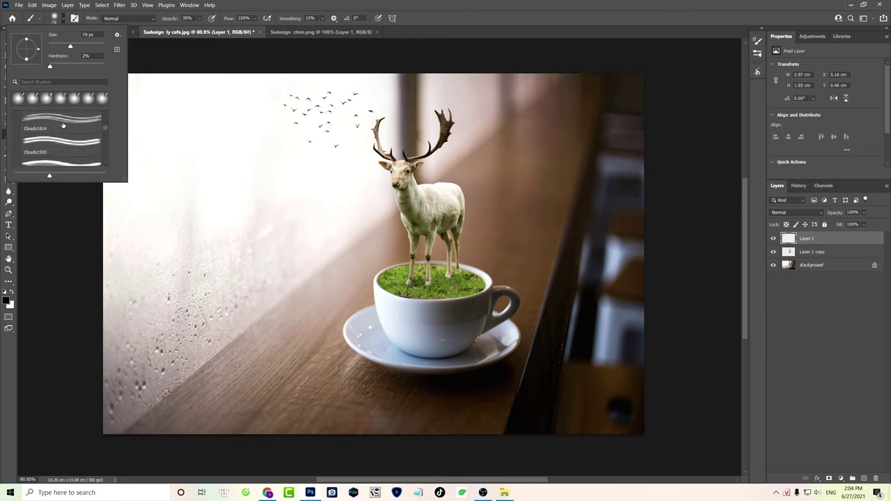
pyautogui.click(62, 125)
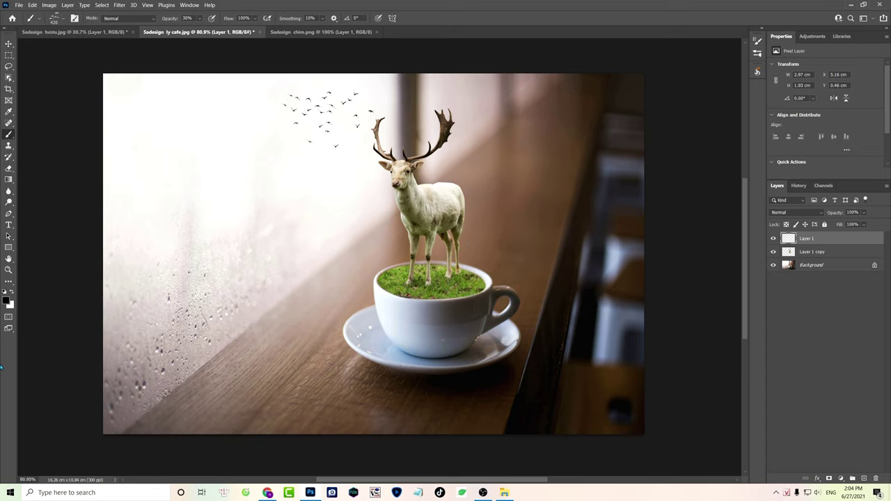
# Paint white clouds at 100% opacity on a new layer, shrinking them above the antlers.
pyautogui.click(12, 292)
pyautogui.click(865, 479)
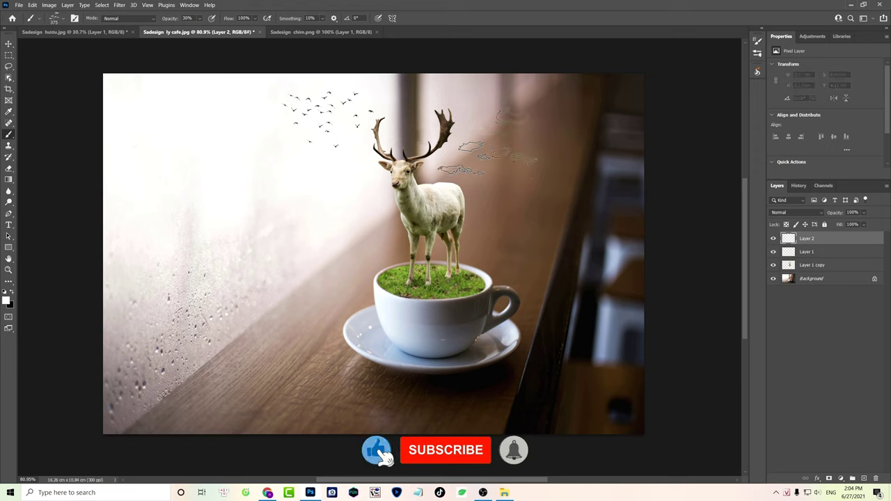
pyautogui.moveTo(199, 18); pyautogui.dragTo(230, 28)
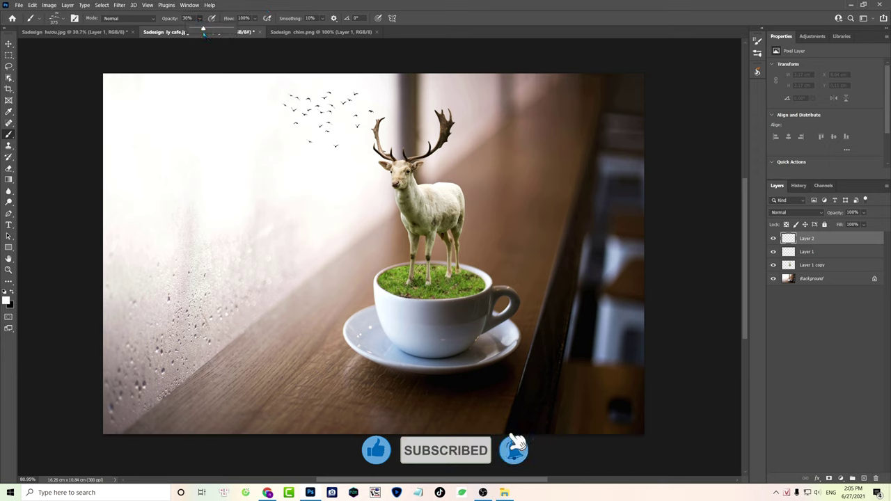
pyautogui.click(452, 117)
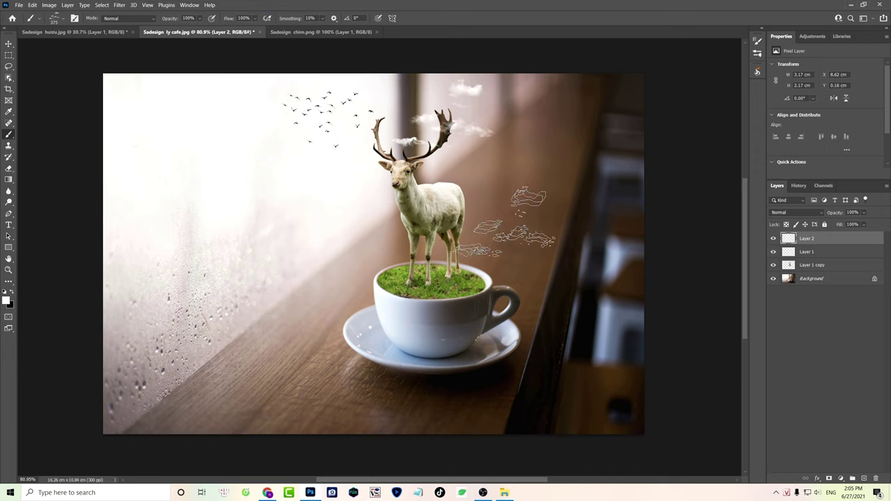
pyautogui.hotkey('ctrl', 't')
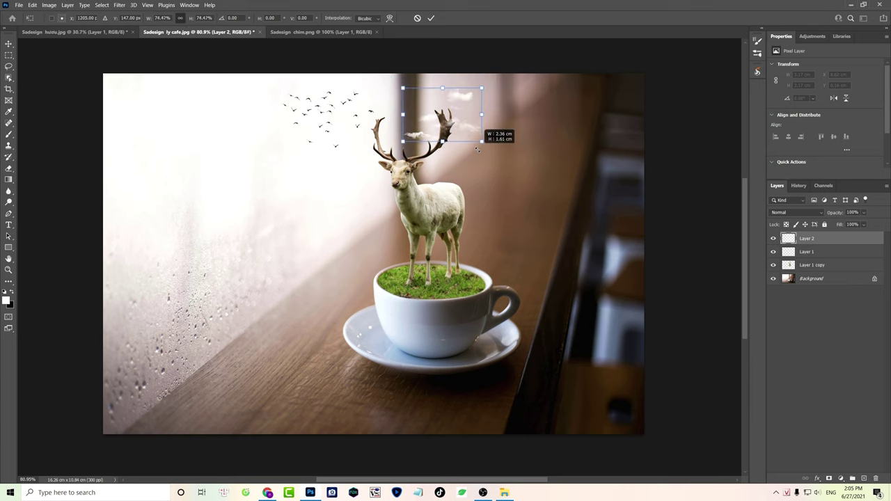
pyautogui.moveTo(494, 151); pyautogui.dragTo(491, 133)
pyautogui.press('Return')
# Stamp more clouds by the antlers with the Clouds1593 and Cloud1081 brushes.
pyautogui.rightClick(480, 159)
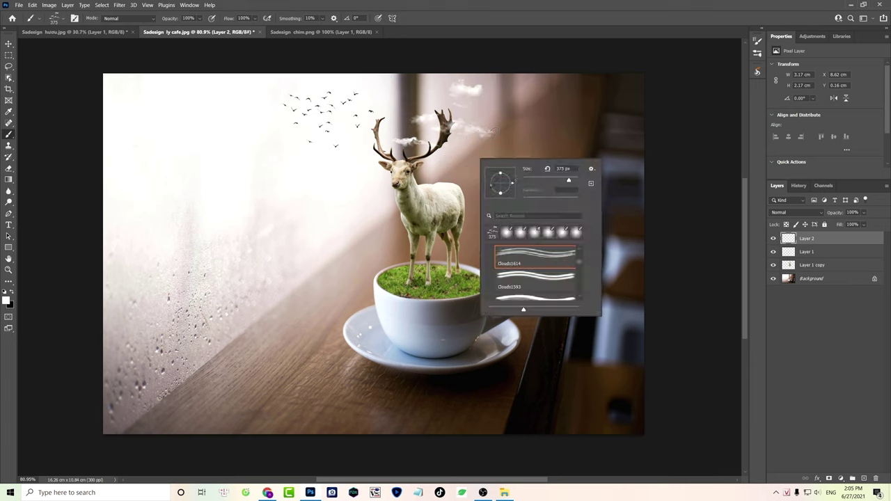
pyautogui.doubleClick(527, 278)
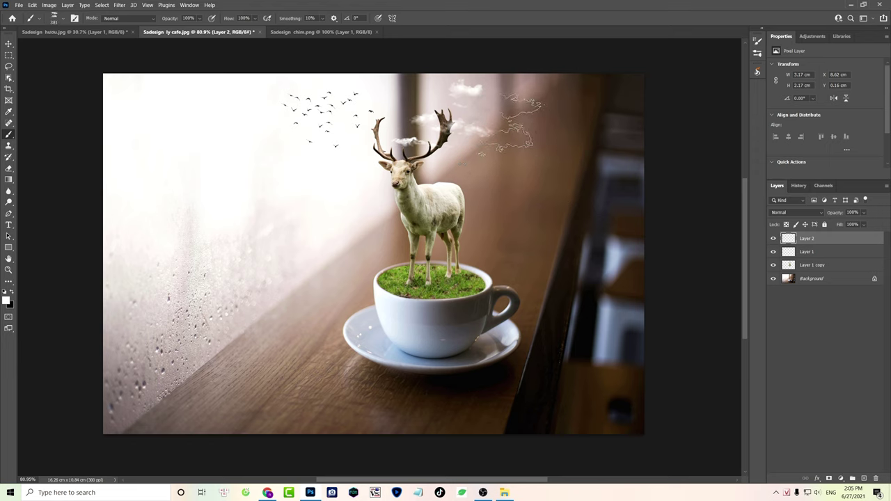
pyautogui.click(506, 123)
pyautogui.rightClick(499, 182)
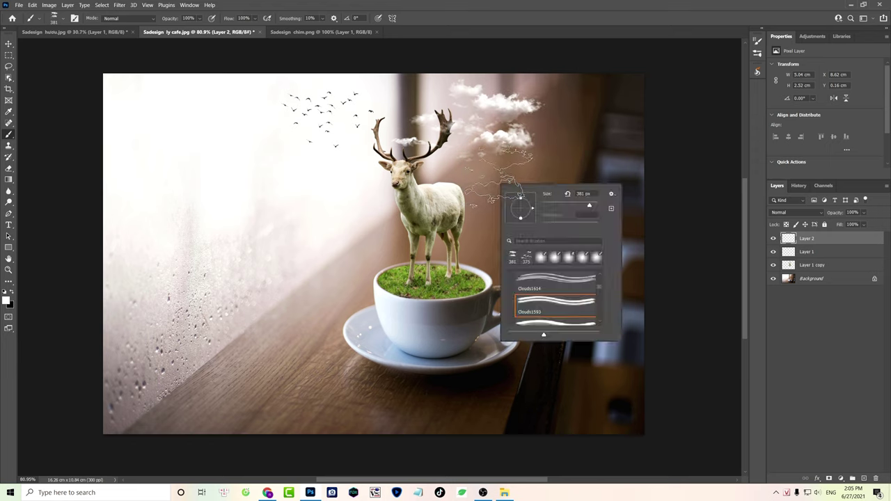
pyautogui.click(554, 304)
pyautogui.press('Return')
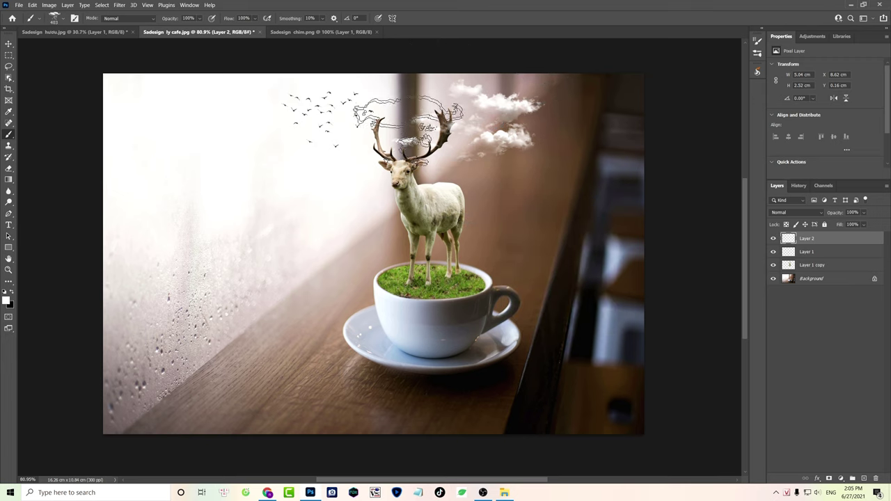
pyautogui.click(418, 111)
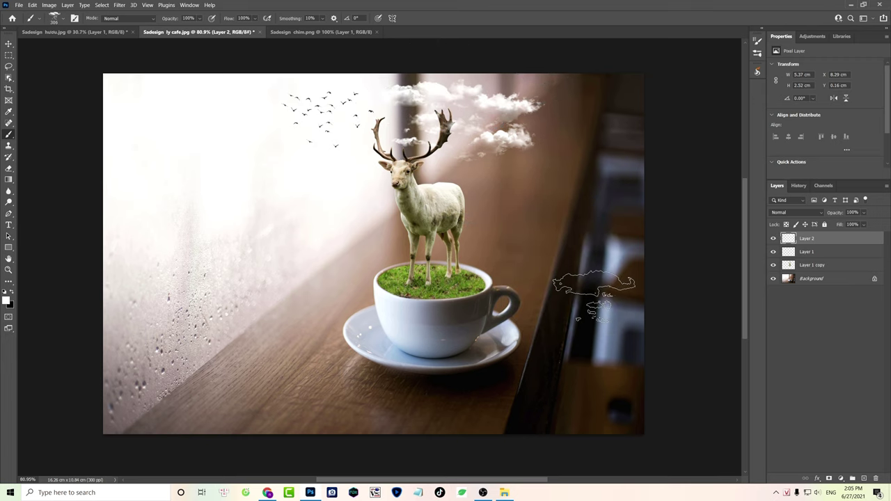
# Shrink the clouds toward the antlers and switch to another cloud brush shape.
pyautogui.rightClick(499, 179)
pyautogui.press('Escape')
pyautogui.hotkey('ctrl', 't')
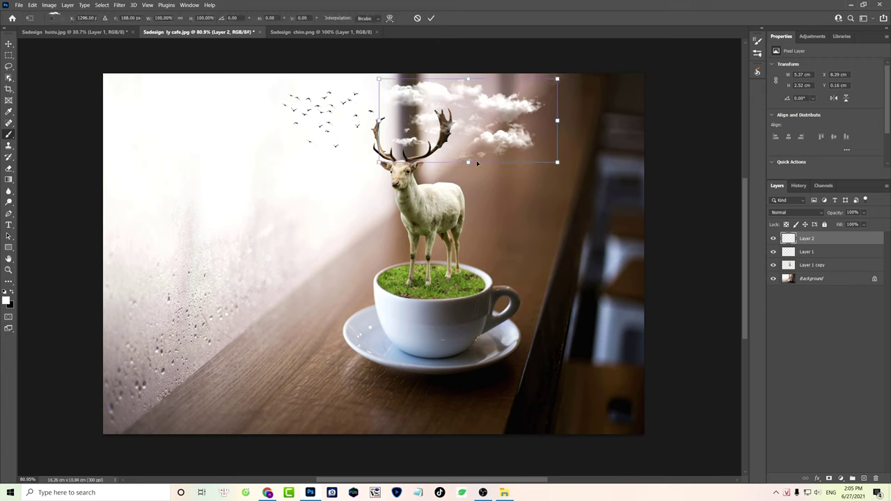
pyautogui.moveTo(561, 166); pyautogui.dragTo(459, 113)
pyautogui.press('Return')
pyautogui.press('b')
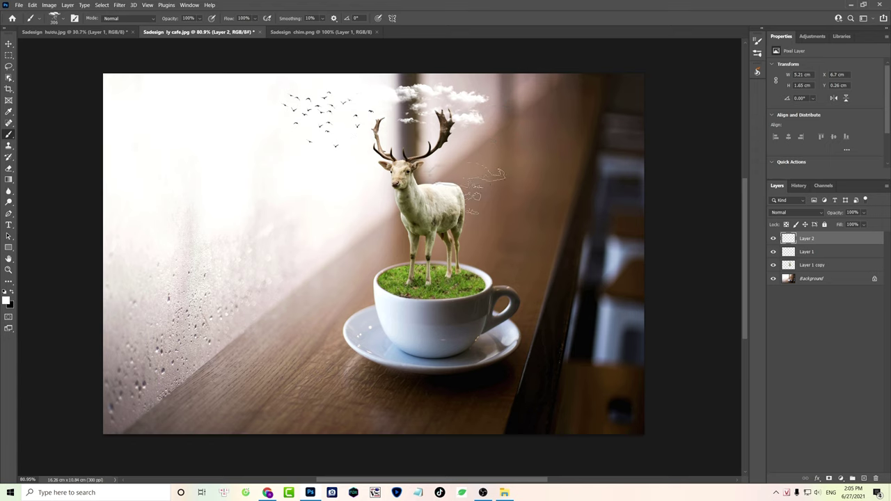
pyautogui.rightClick(459, 198)
pyautogui.scroll(-2, 511, 254)
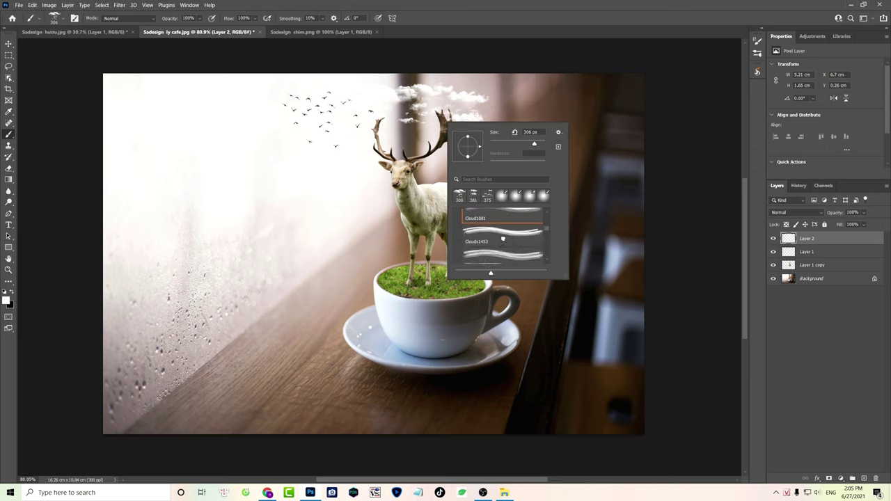
pyautogui.doubleClick(502, 239)
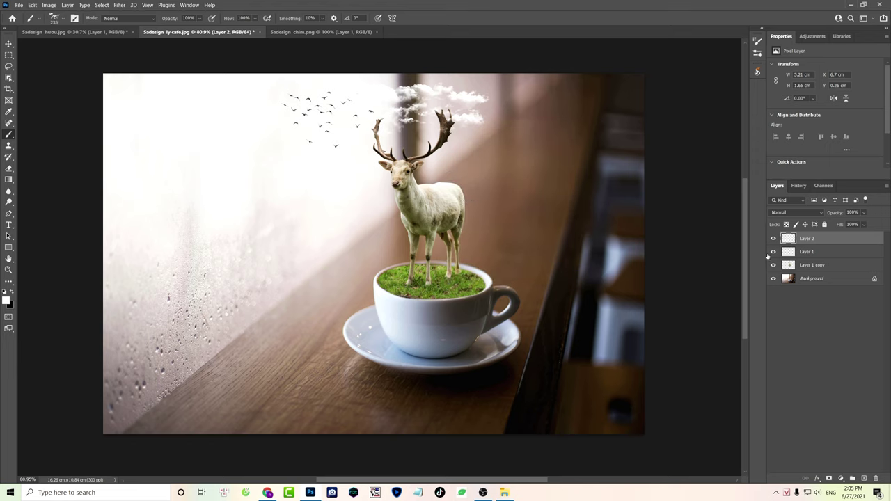
# Compare the cloud layer, then scale down the clouds and birds and move them over the antlers.
pyautogui.click(773, 239)
pyautogui.click(773, 239)
pyautogui.hotkey('ctrl', 't')
pyautogui.moveTo(499, 137); pyautogui.dragTo(478, 130)
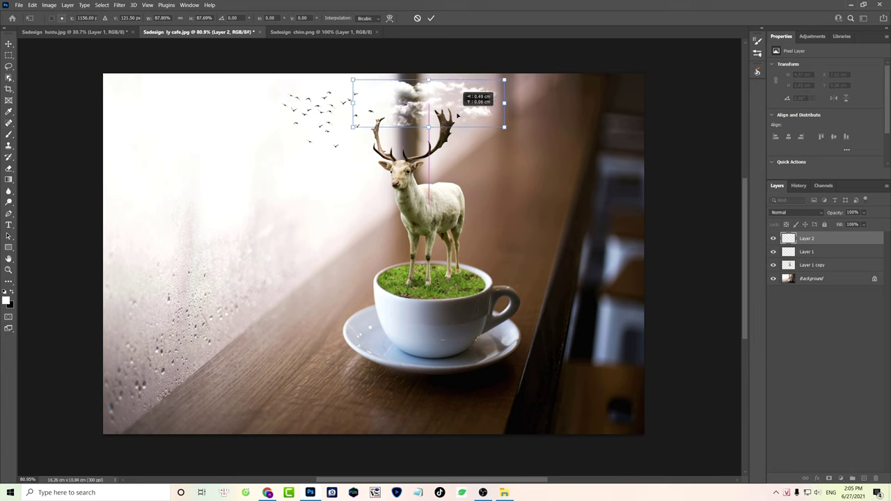
pyautogui.moveTo(430, 89)
pyautogui.mouseDown()
pyautogui.moveTo(453, 90)
pyautogui.moveTo(449, 105)
pyautogui.mouseUp()
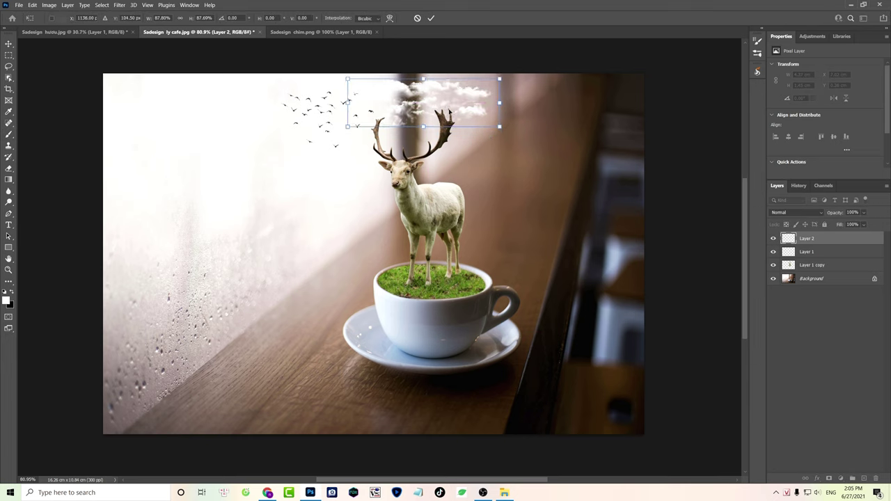
pyautogui.press('Return')
pyautogui.press('b')
pyautogui.scroll(-4, 457, 109)
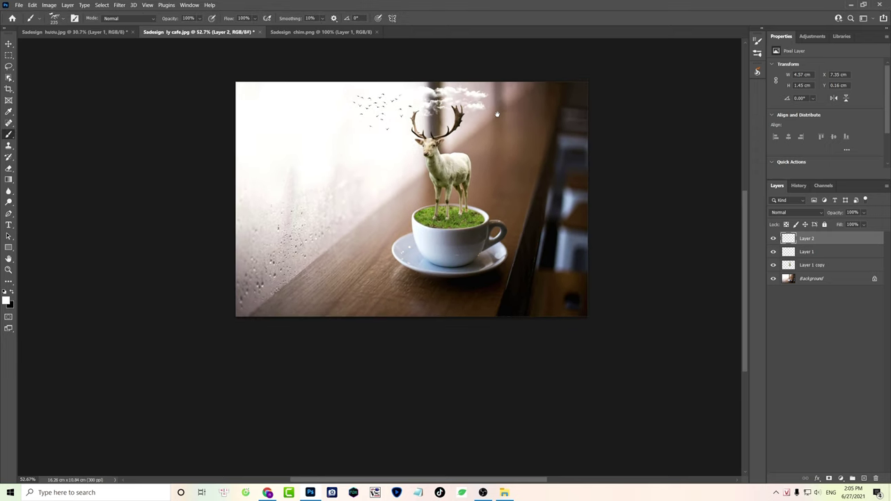
pyautogui.scroll(2, 496, 137)
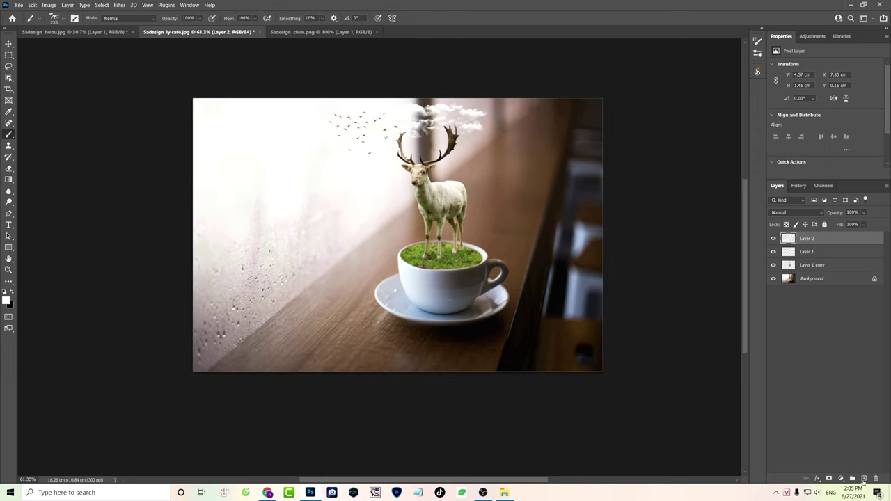
# Fill a new layer with a diagonal white-to-black gradient, top-left to bottom-right.
pyautogui.click(863, 479)
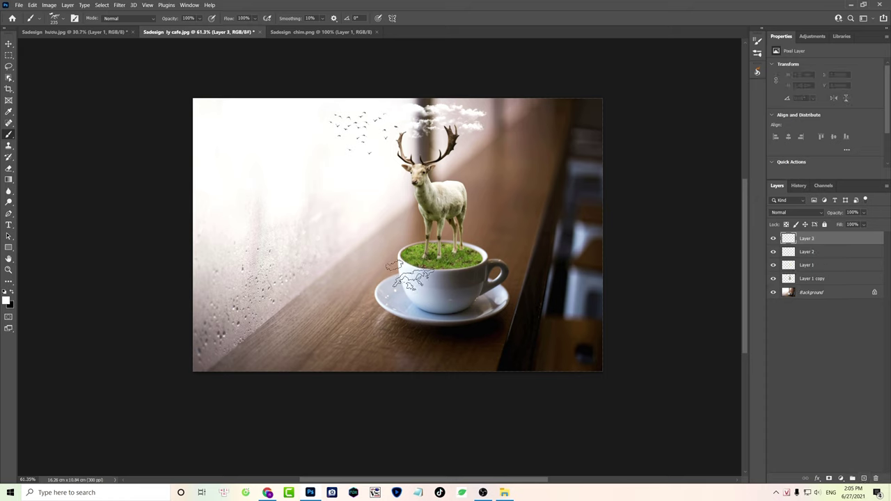
pyautogui.click(9, 179)
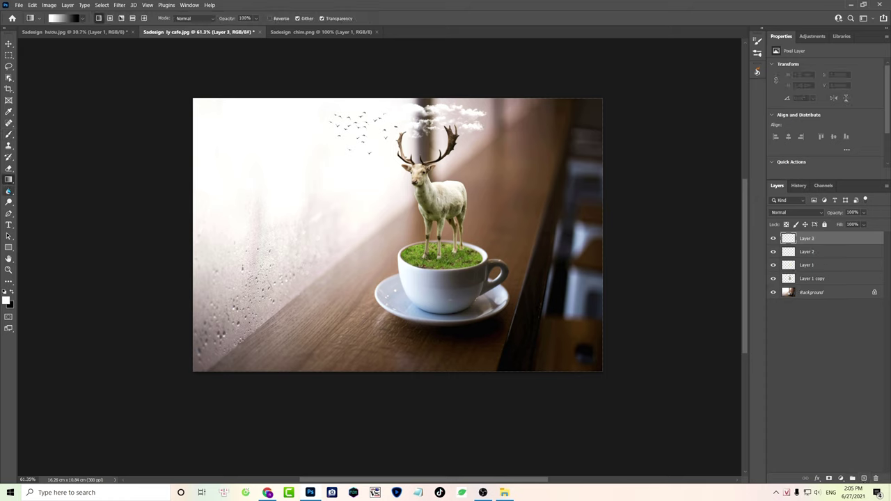
pyautogui.click(42, 181)
pyautogui.moveTo(190, 99); pyautogui.dragTo(601, 369)
pyautogui.moveTo(601, 369); pyautogui.dragTo(601, 370)
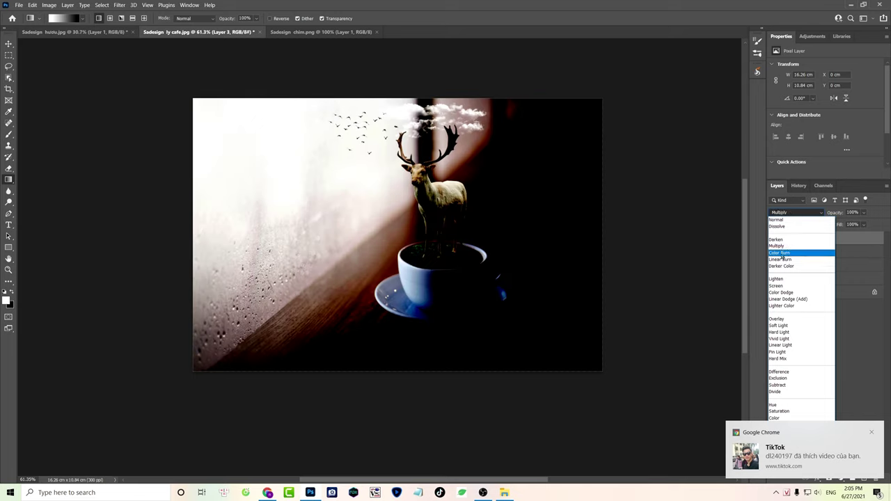
# Set the gradient layer to Screen blend mode at 13% opacity and compare it.
pyautogui.click(872, 434)
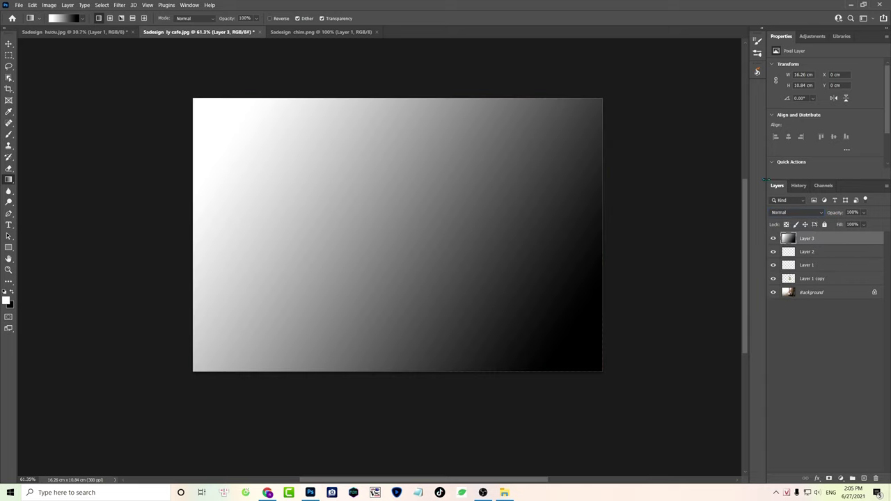
pyautogui.click(787, 212)
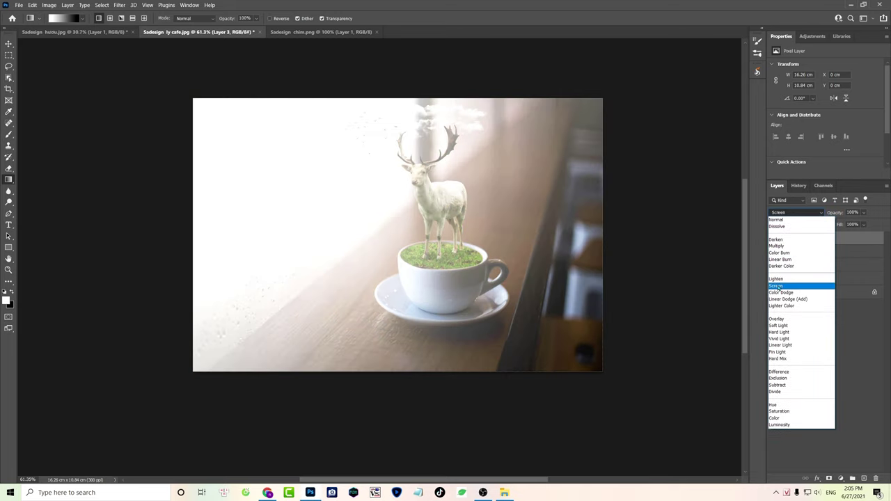
pyautogui.click(777, 286)
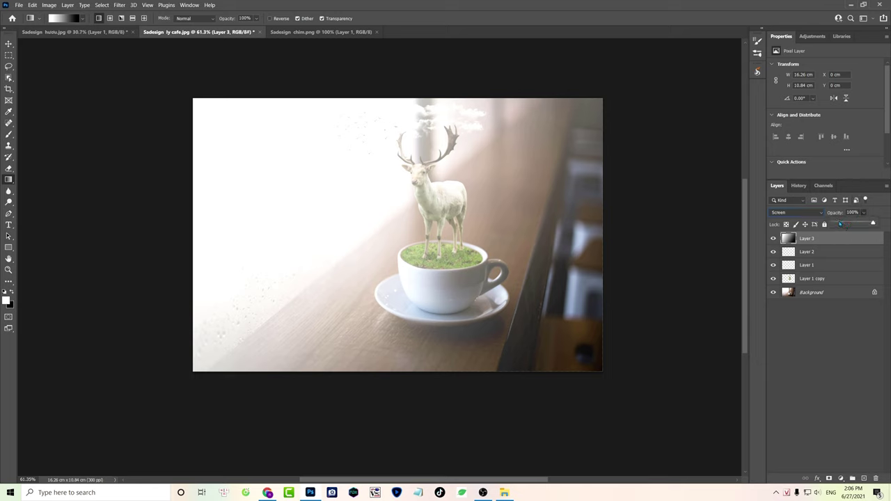
pyautogui.moveTo(840, 225); pyautogui.dragTo(838, 223)
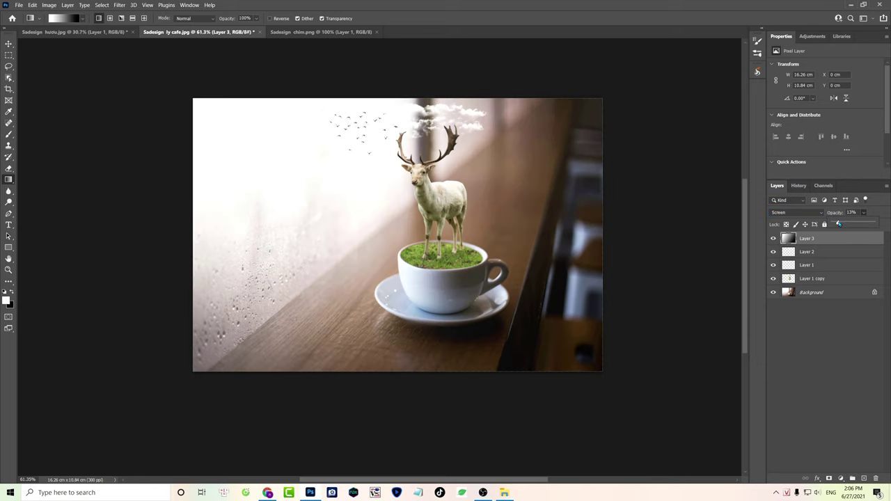
pyautogui.click(773, 239)
pyautogui.click(773, 238)
# Group the four edit layers into Group 1 and compare before and after.
pyautogui.keyDown('shift'); pyautogui.click(817, 279); pyautogui.keyUp('shift')
pyautogui.click(853, 480)
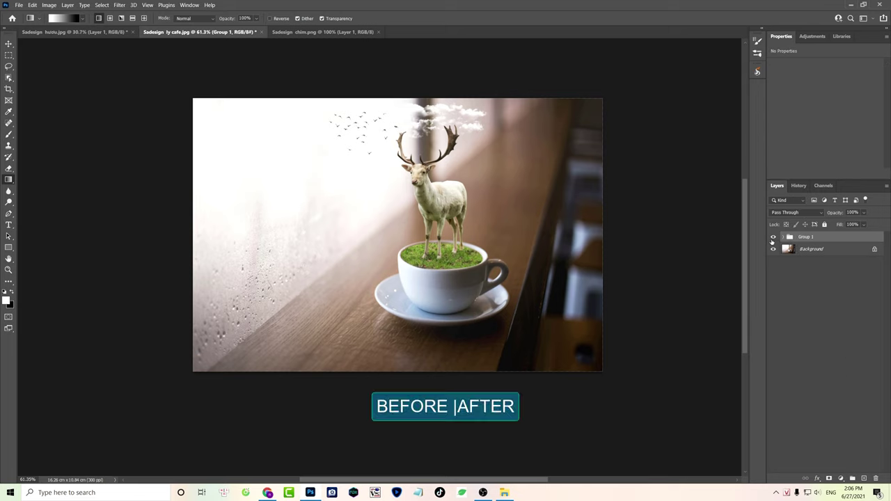
pyautogui.click(773, 238)
pyautogui.click(773, 238)
pyautogui.click(772, 237)
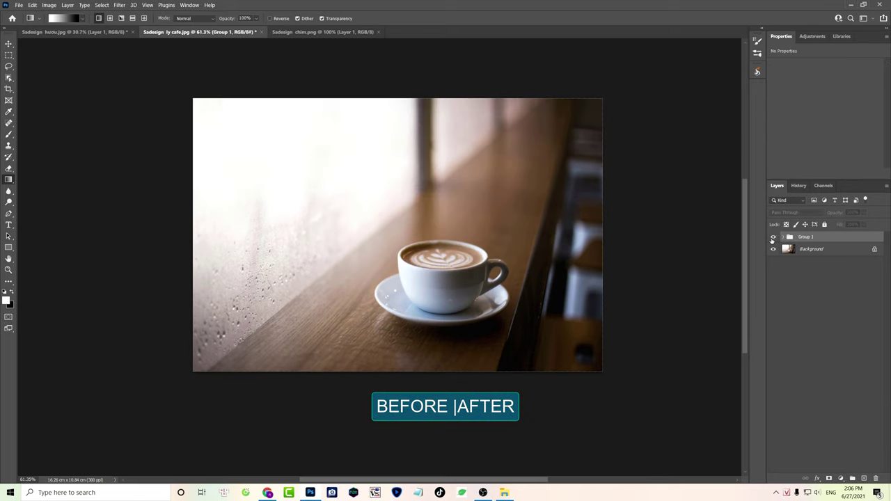
pyautogui.click(772, 237)
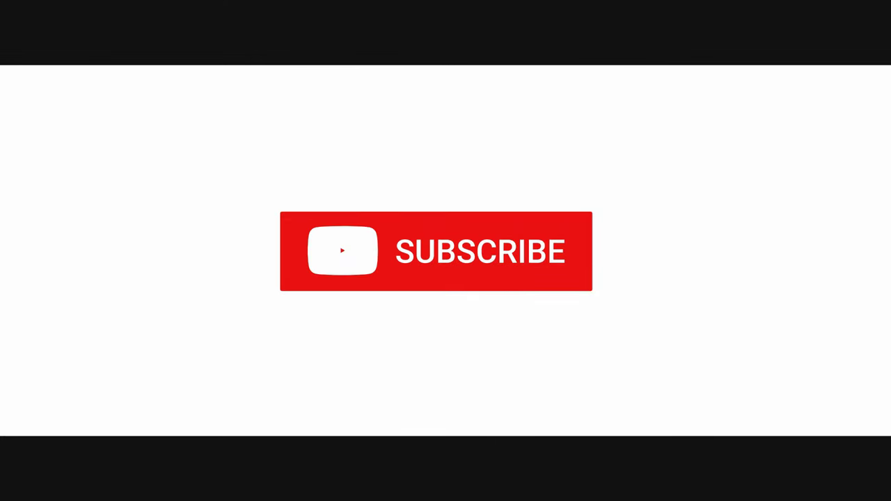